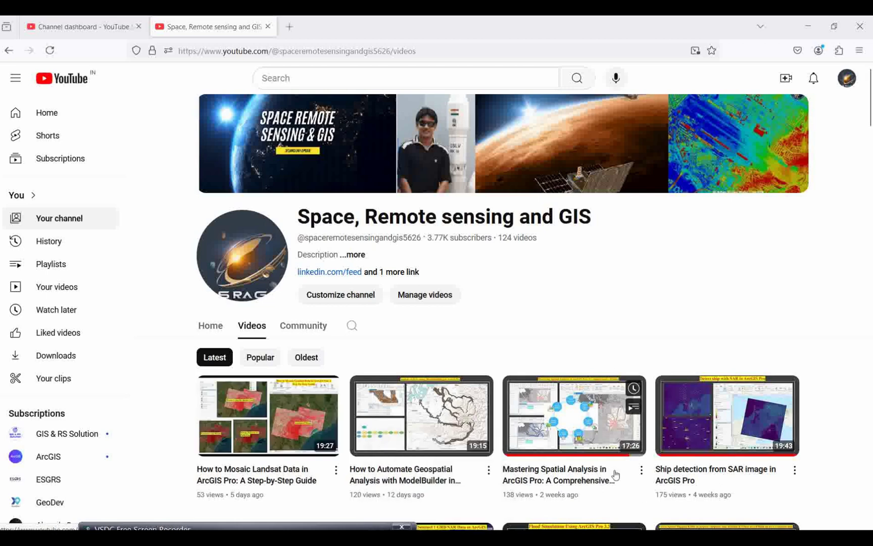
# Switch to ENVI and launch the Seamless Mosaic tool from the Mosaicking tools.
pyautogui.moveTo(638, 527)
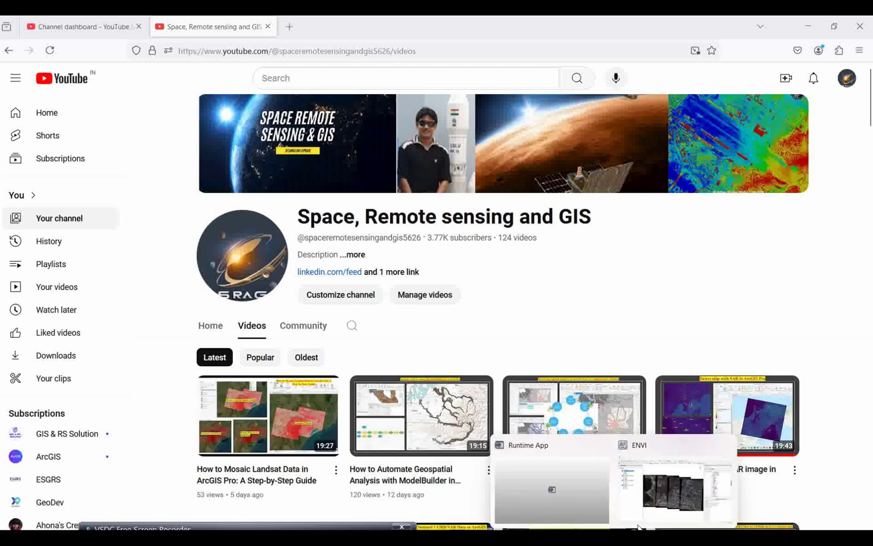
pyautogui.click(665, 501)
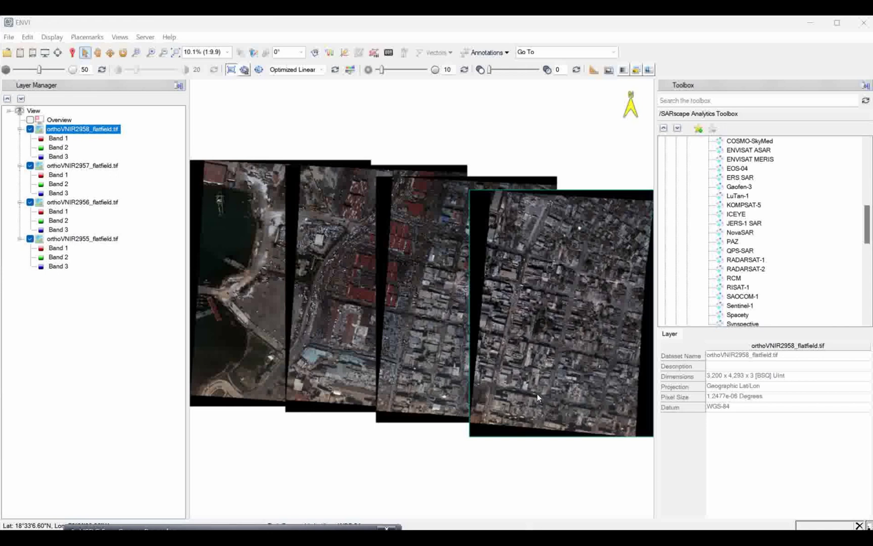
pyautogui.scroll(5, 867, 238)
pyautogui.scroll(2, 708, 169)
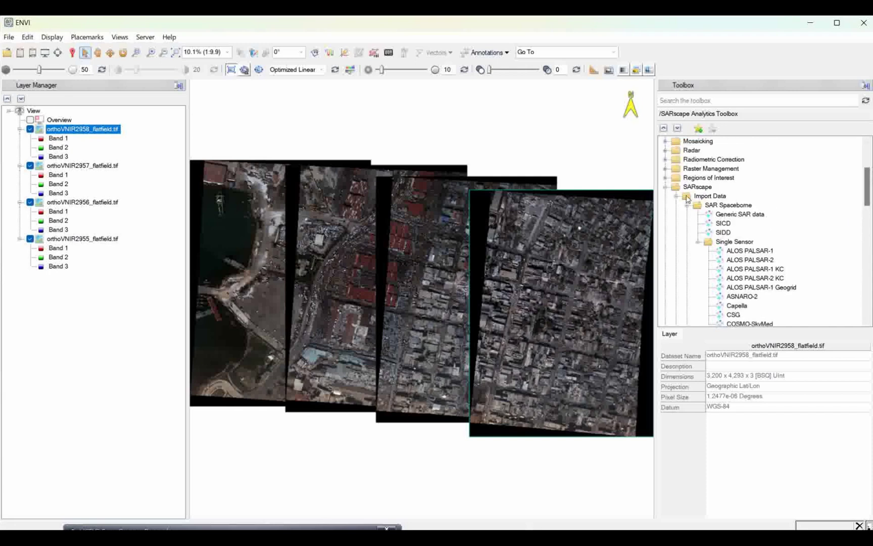
pyautogui.click(665, 187)
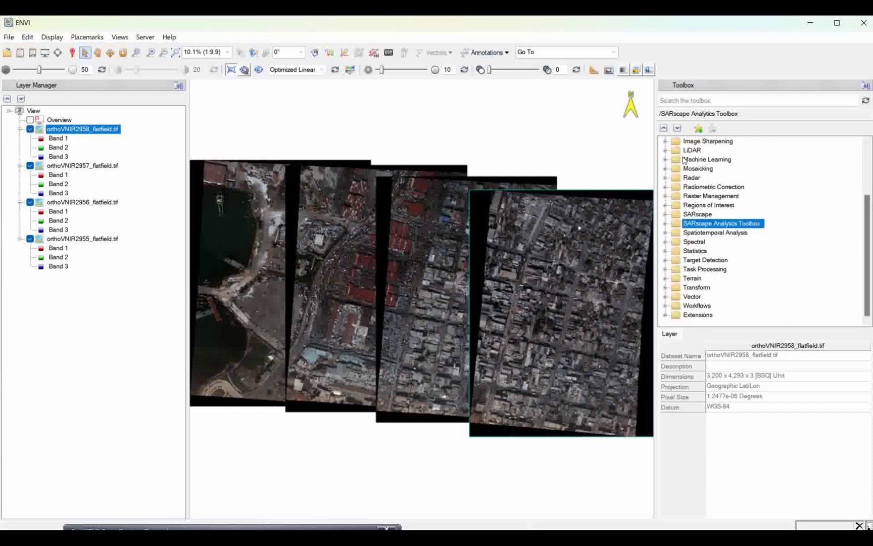
pyautogui.click(665, 169)
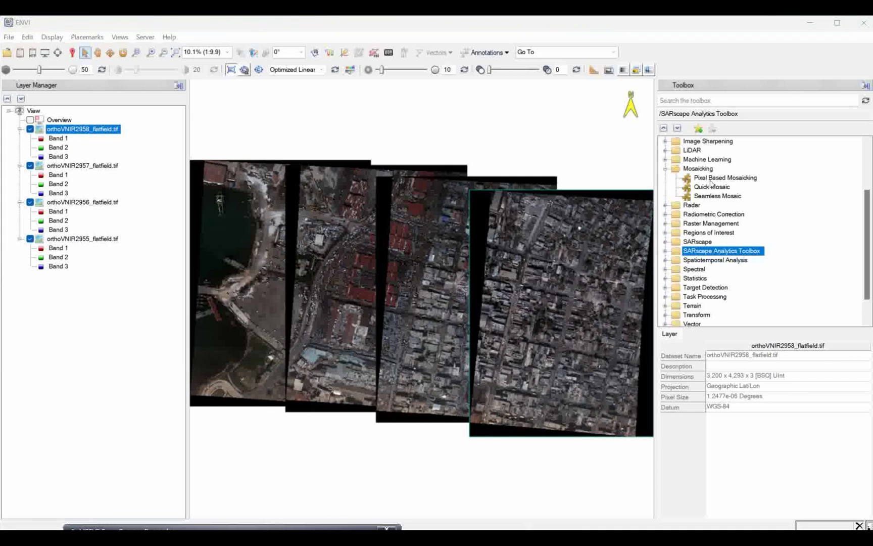
pyautogui.click(711, 178)
pyautogui.click(712, 188)
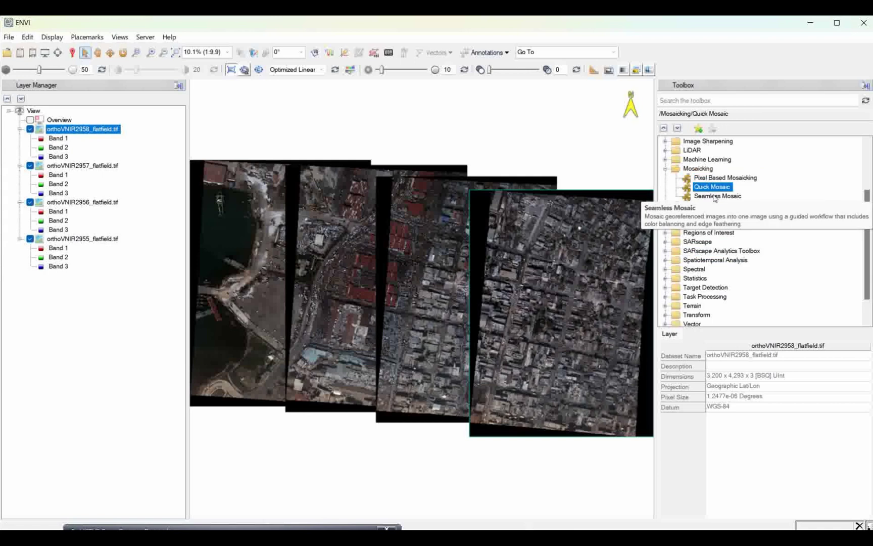
pyautogui.click(717, 197)
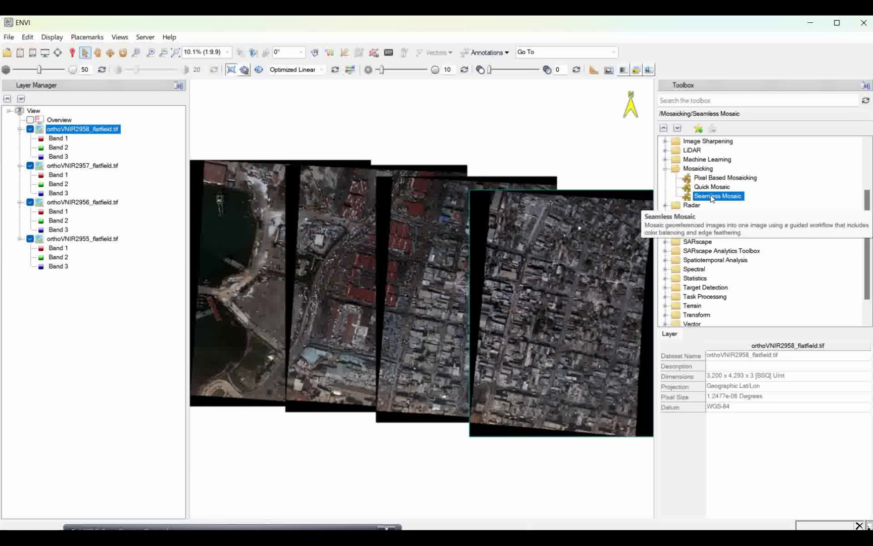
pyautogui.doubleClick(712, 197)
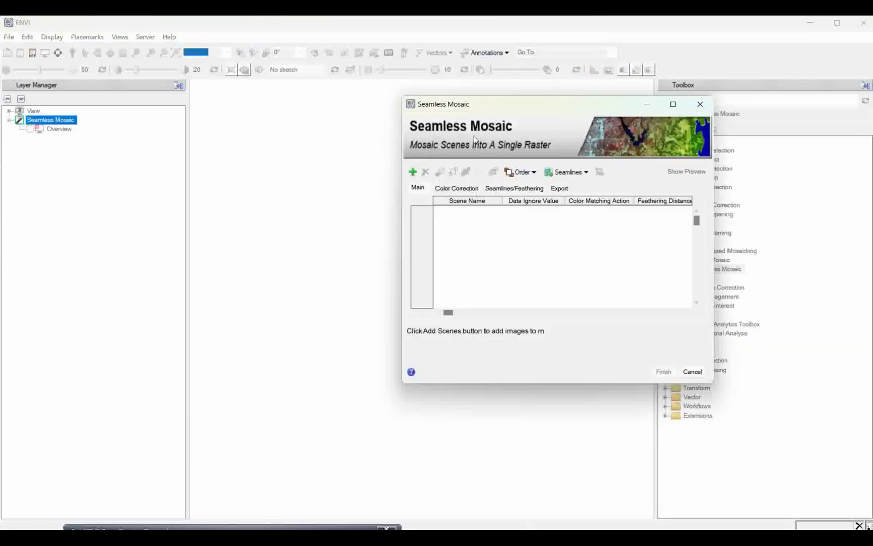
# Add all four orthoVNIR flatfield scenes, 2955 through 2958, to the seamless mosaic.
pyautogui.moveTo(551, 105); pyautogui.dragTo(458, 106)
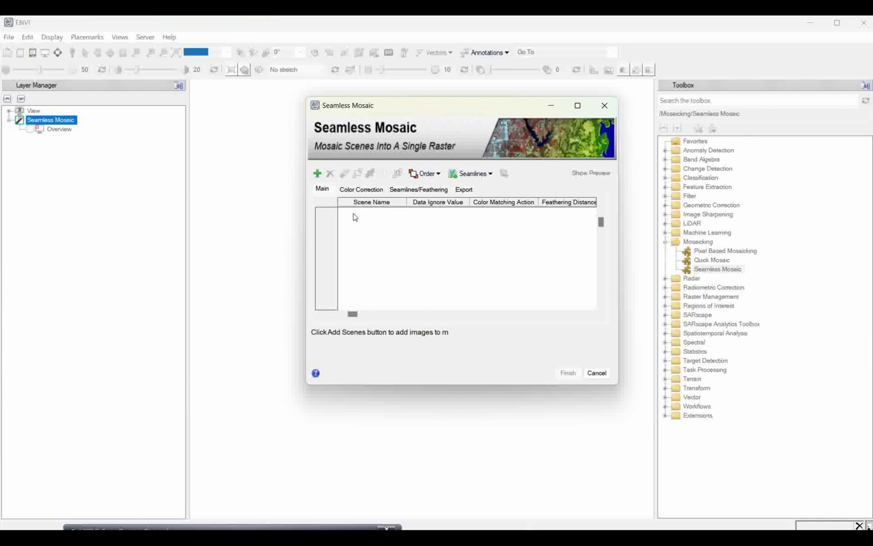
pyautogui.click(318, 174)
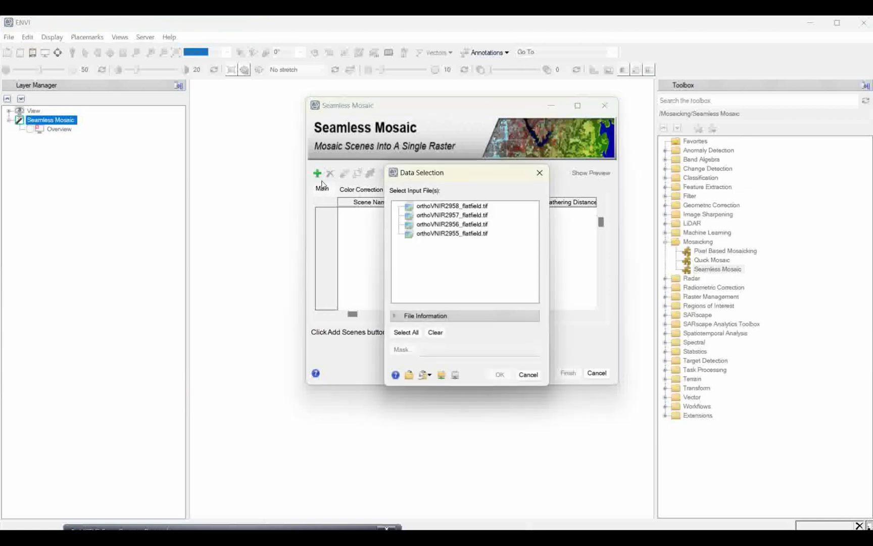
pyautogui.click(418, 334)
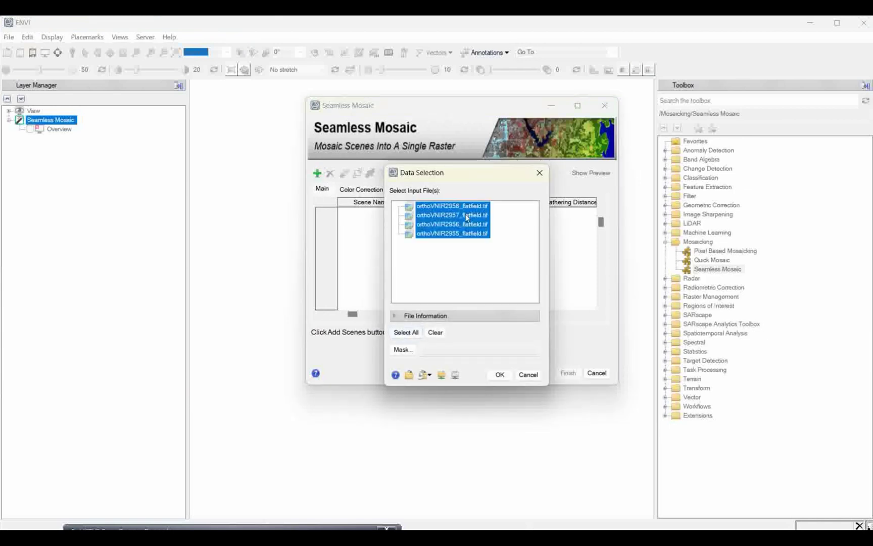
pyautogui.click(500, 375)
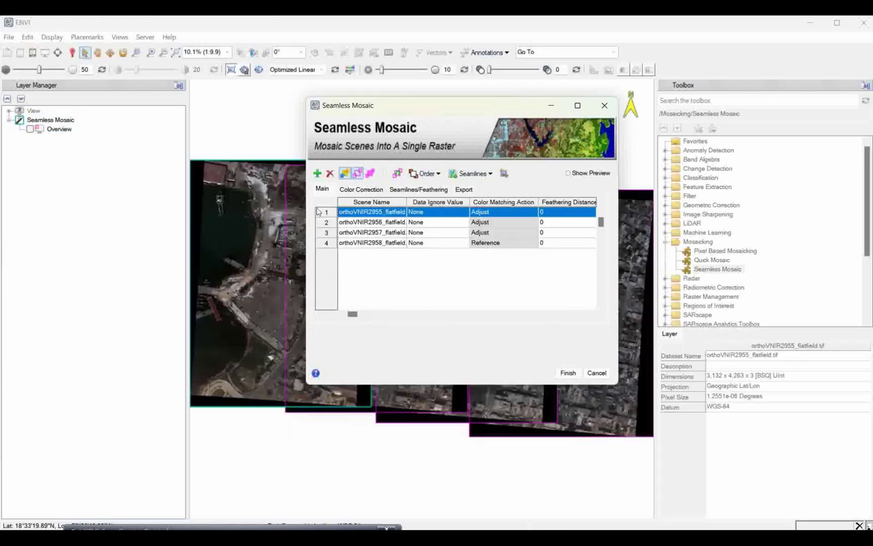
# Move the mosaic dialog off the images, then hide the scene imagery to see only the footprints and show it again.
pyautogui.moveTo(417, 105); pyautogui.dragTo(577, 88)
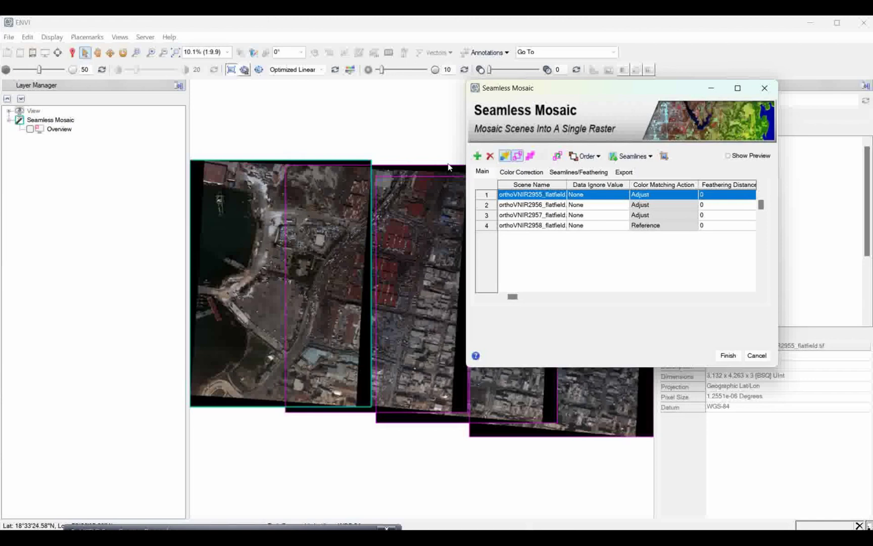
pyautogui.click(505, 159)
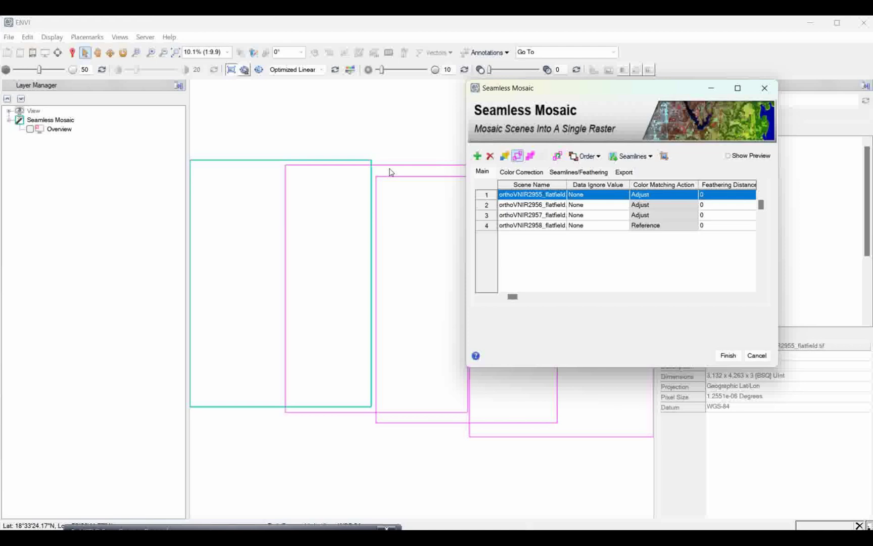
pyautogui.click(506, 157)
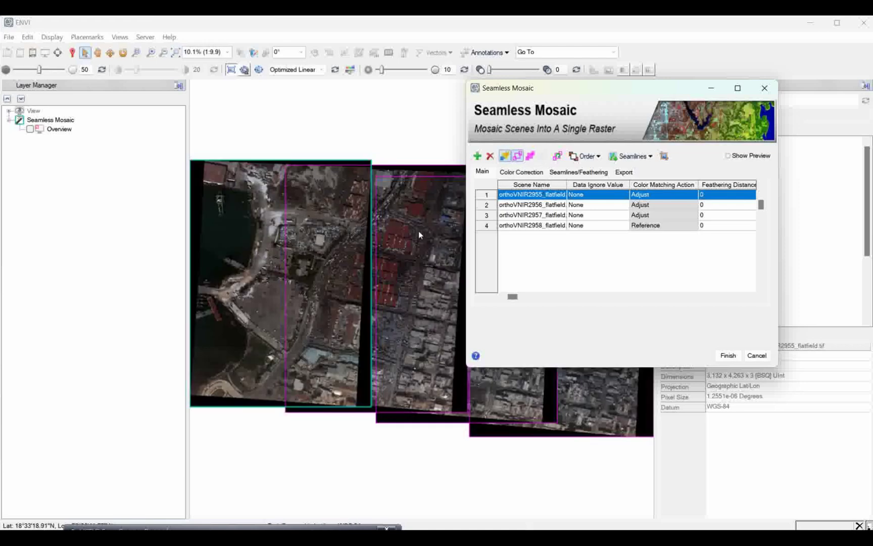
# Hide the scene footprint outlines and briefly display the filled footprints over the images.
pyautogui.moveTo(604, 90); pyautogui.dragTo(655, 129)
pyautogui.click(549, 203)
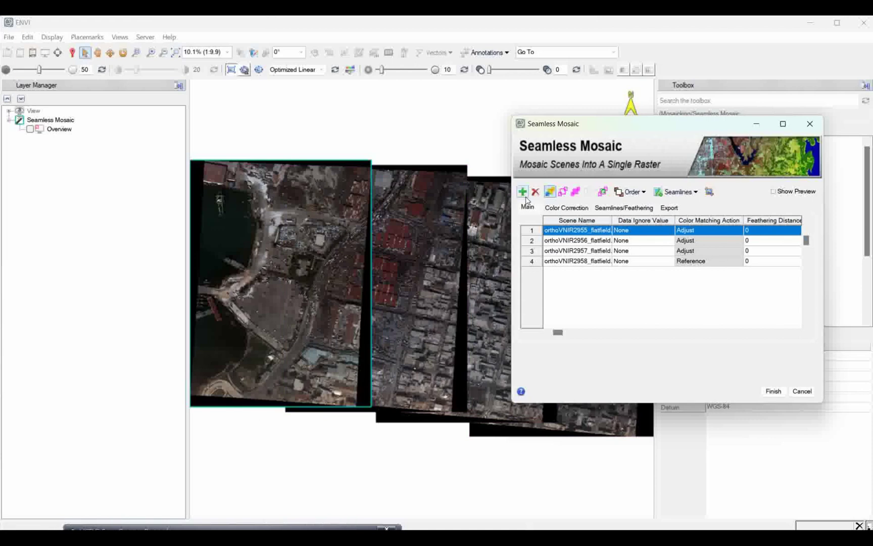
pyautogui.click(563, 191)
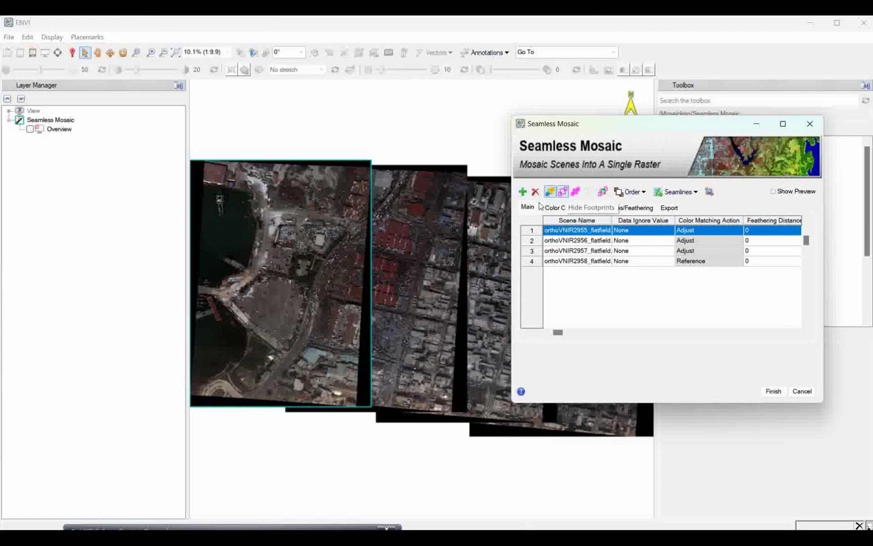
pyautogui.click(577, 192)
pyautogui.click(577, 194)
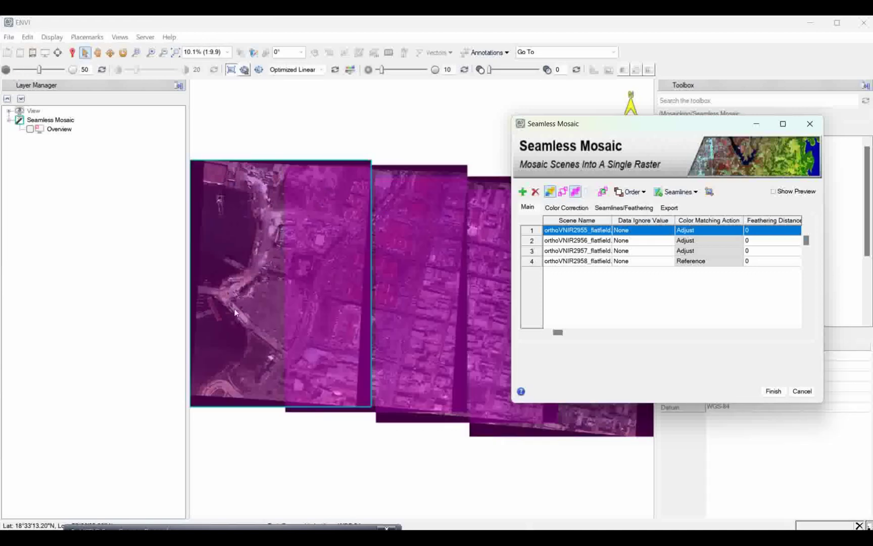
pyautogui.click(576, 194)
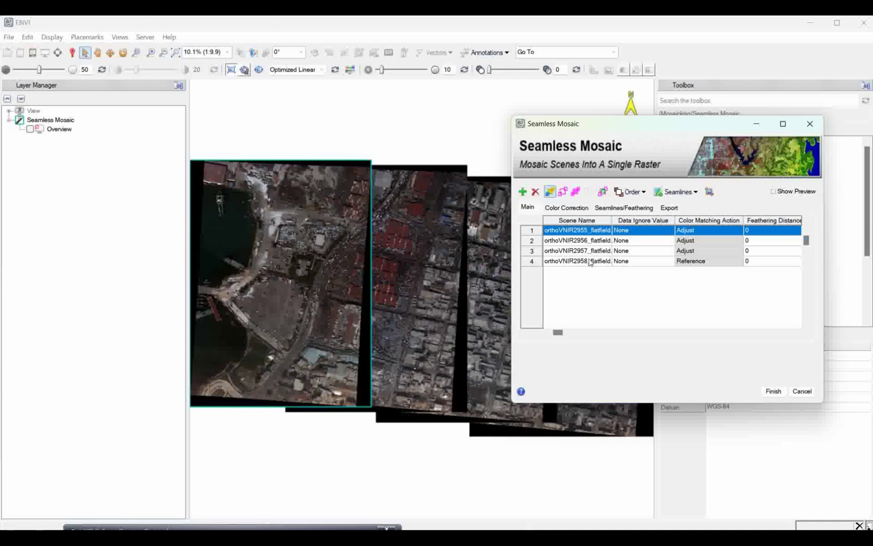
# Bring scene orthoVNIR2958_flatfield to the front of the mosaic order, and send it to the back again.
pyautogui.click(636, 192)
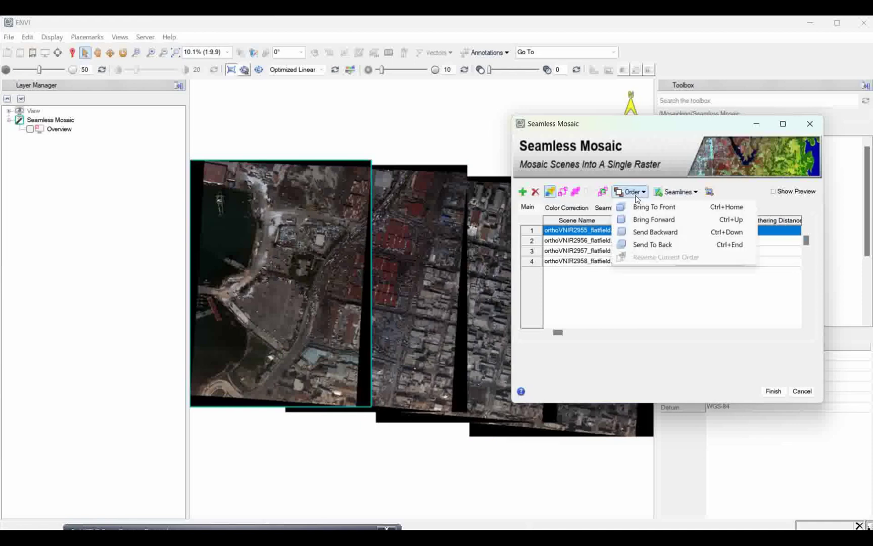
pyautogui.click(526, 264)
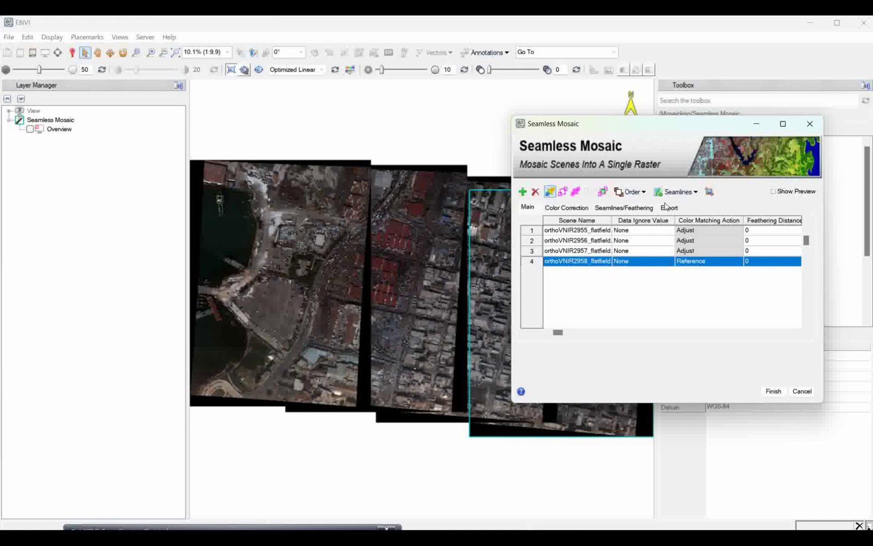
pyautogui.click(643, 199)
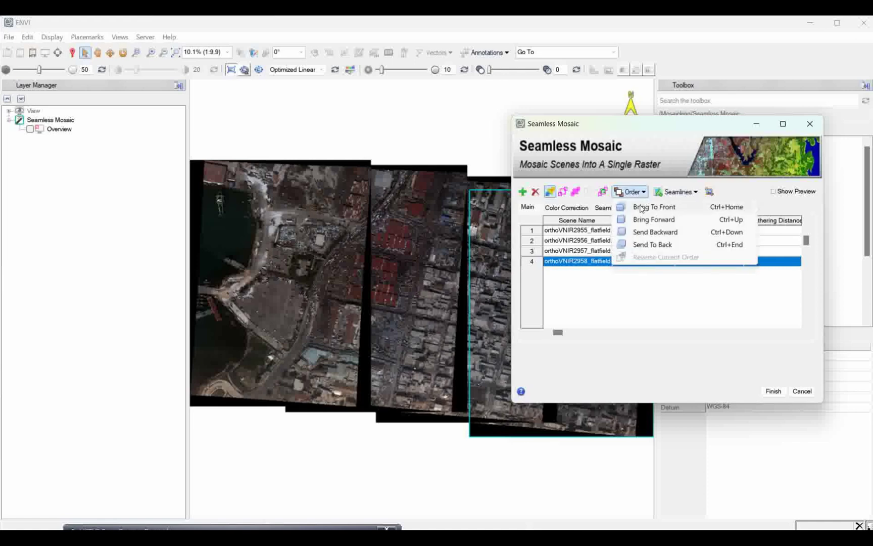
pyautogui.click(644, 208)
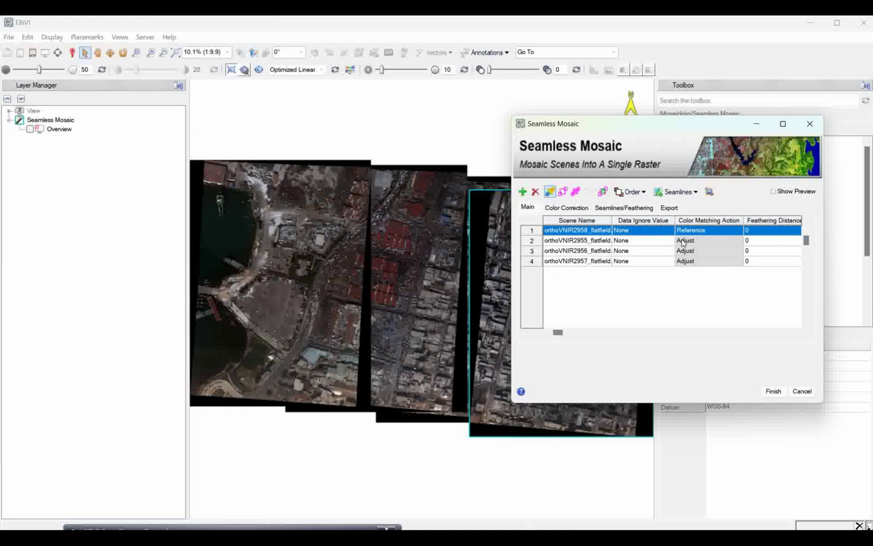
pyautogui.click(632, 192)
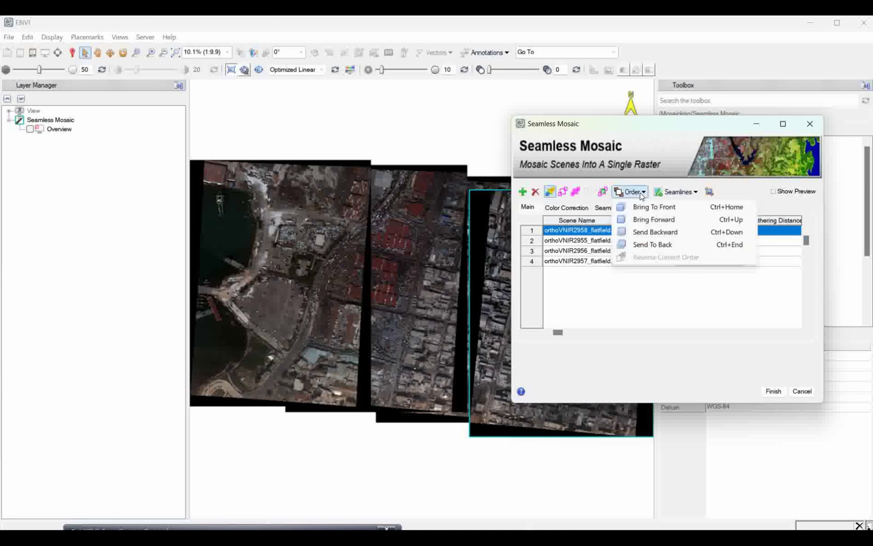
pyautogui.click(654, 245)
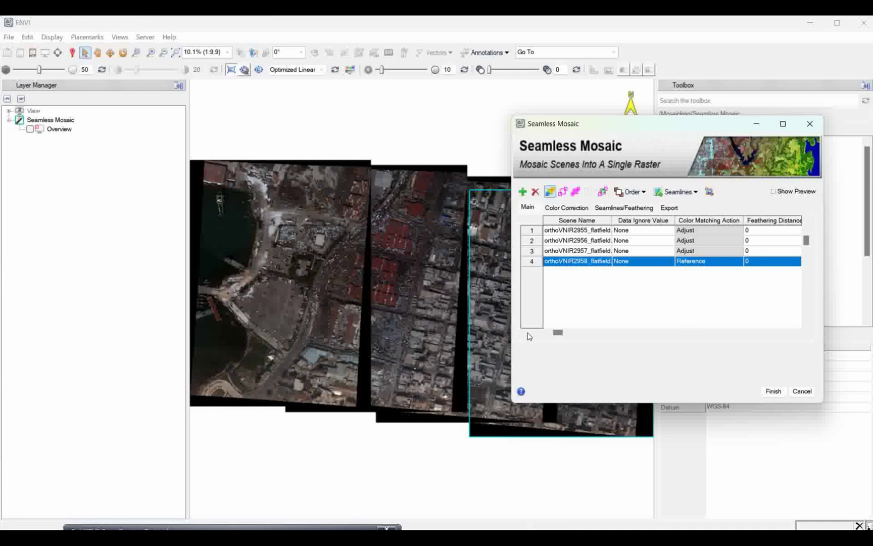
# Inspect the cursor value at the black border between the first two scenes, and close the read-out.
pyautogui.click(72, 52)
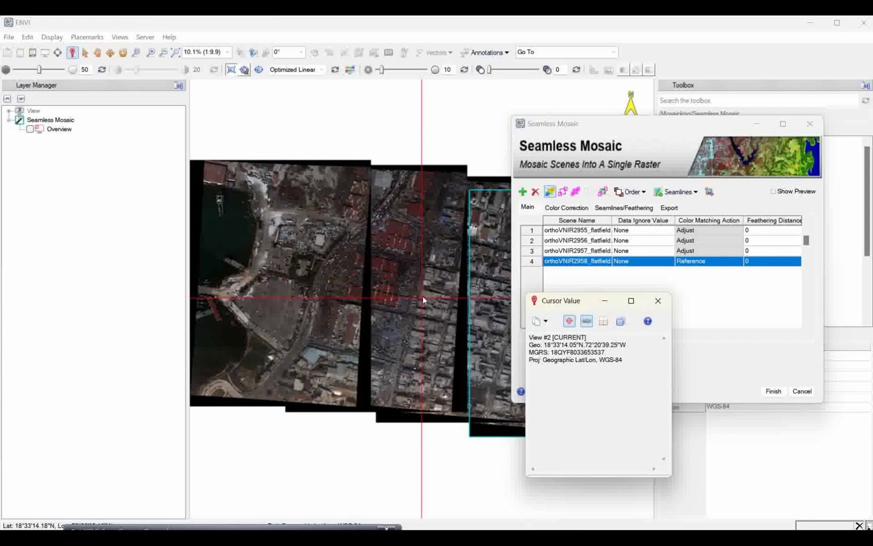
pyautogui.moveTo(422, 296); pyautogui.dragTo(363, 333)
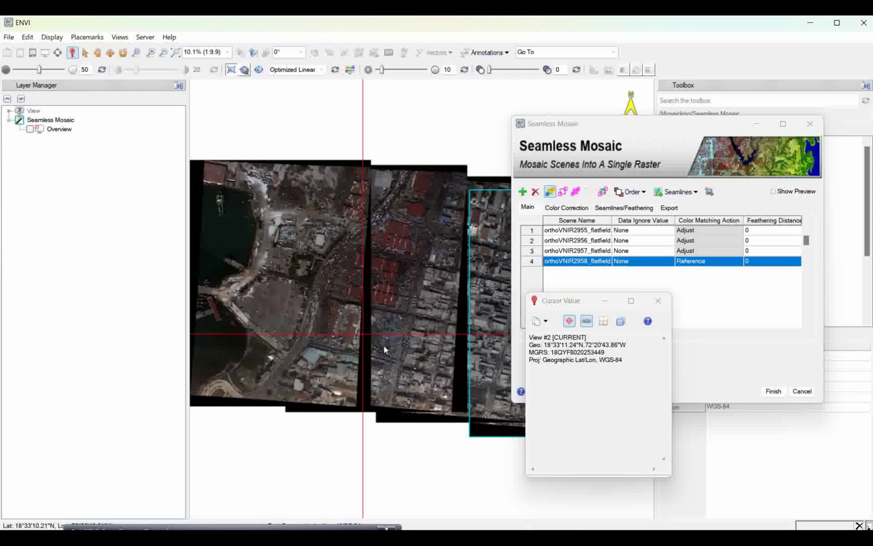
pyautogui.click(658, 301)
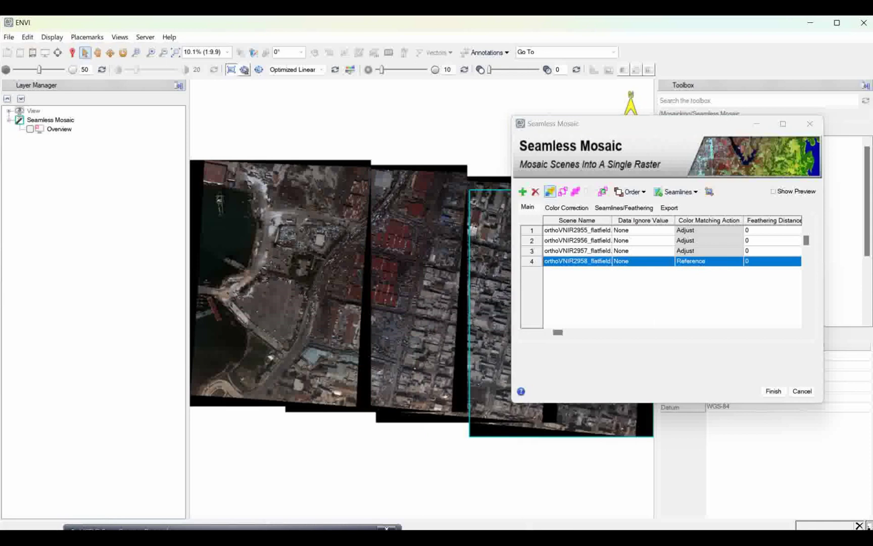
pyautogui.click(51, 120)
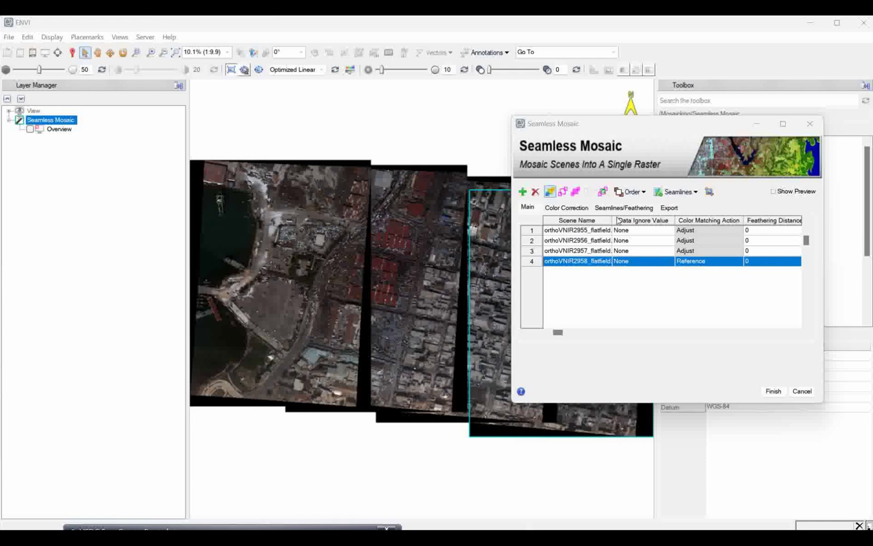
# Set the data ignore value of all four scenes to 0 and uncover the images to view the black borders.
pyautogui.click(641, 226)
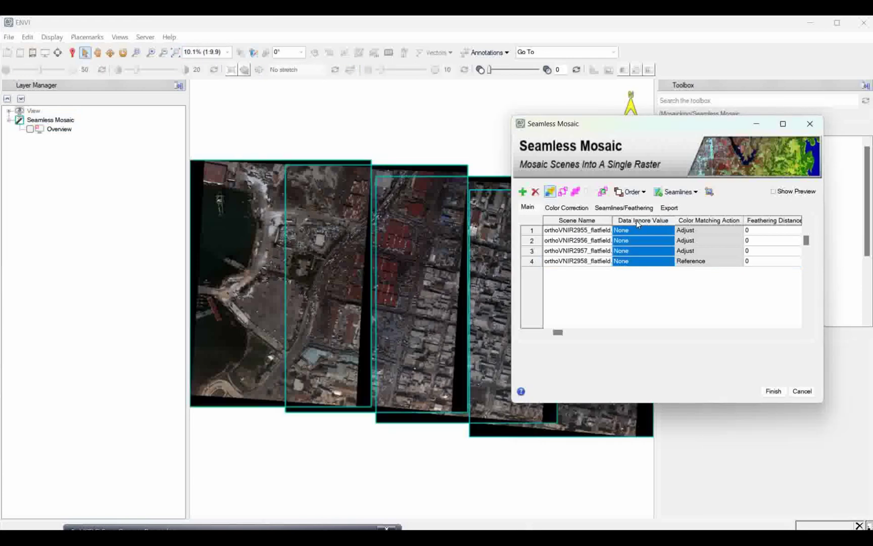
pyautogui.rightClick(637, 220)
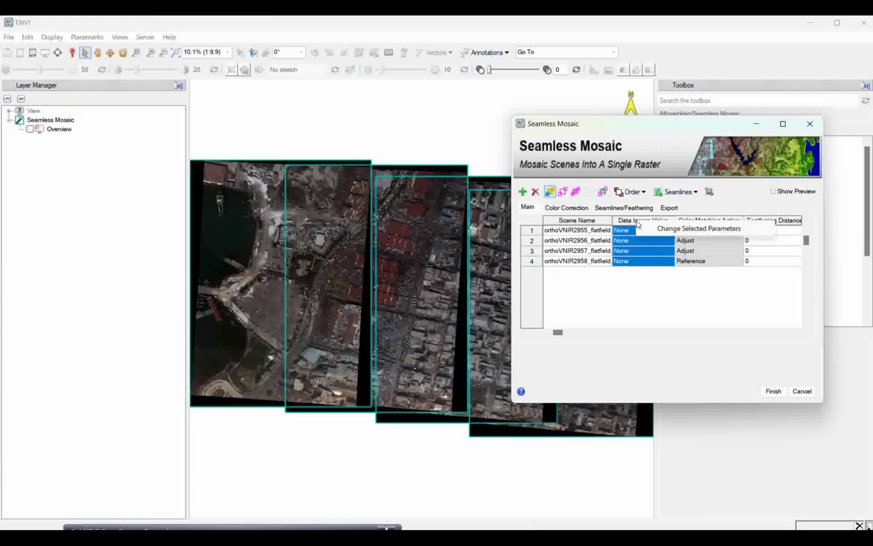
pyautogui.click(669, 229)
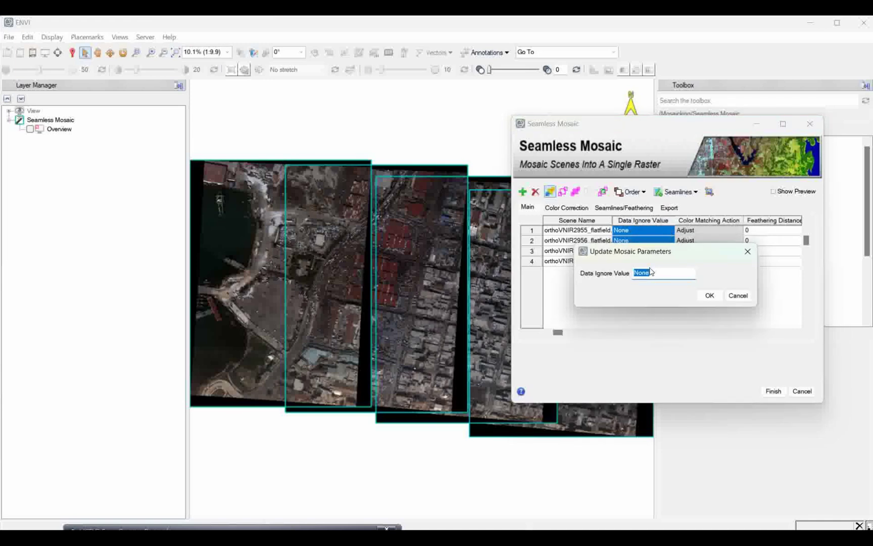
pyautogui.write('0')
pyautogui.click(709, 295)
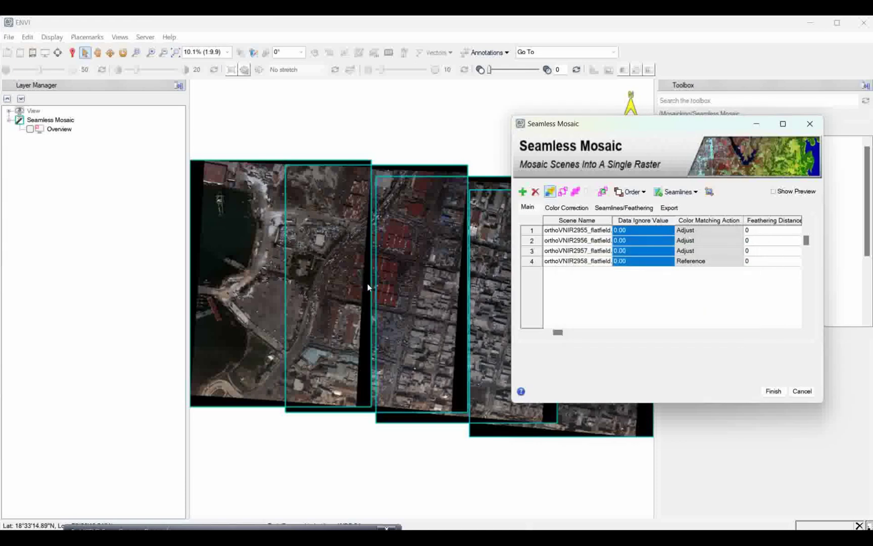
pyautogui.click(341, 249)
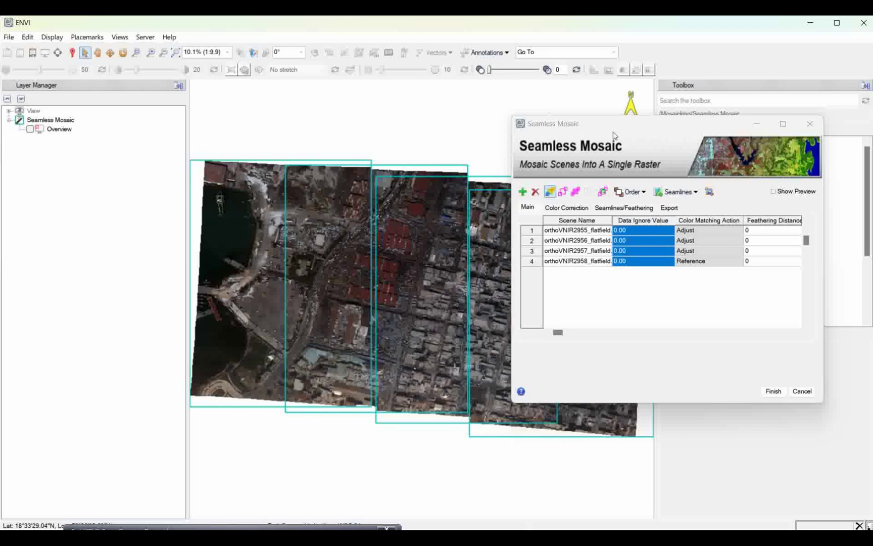
pyautogui.moveTo(641, 130); pyautogui.dragTo(594, 118)
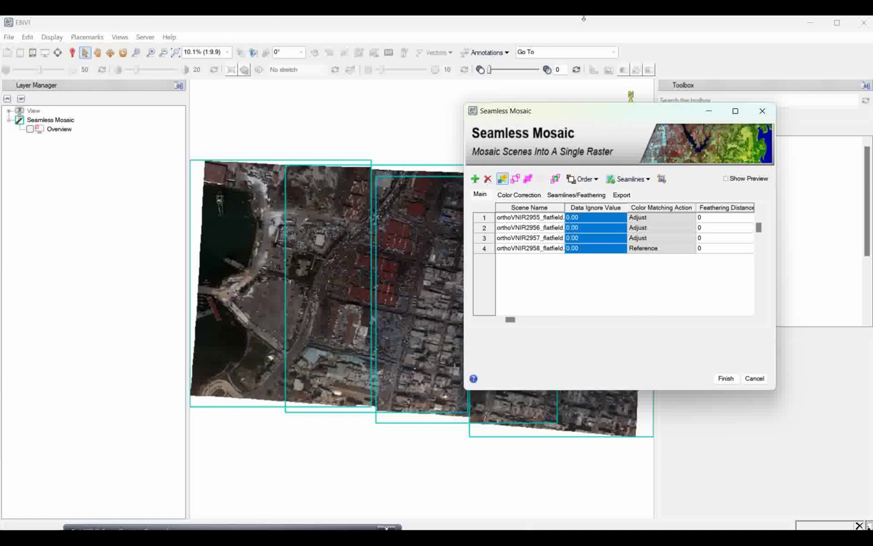
# Auto-generate seamlines between the four overlapping scenes.
pyautogui.moveTo(592, 116); pyautogui.dragTo(609, 115)
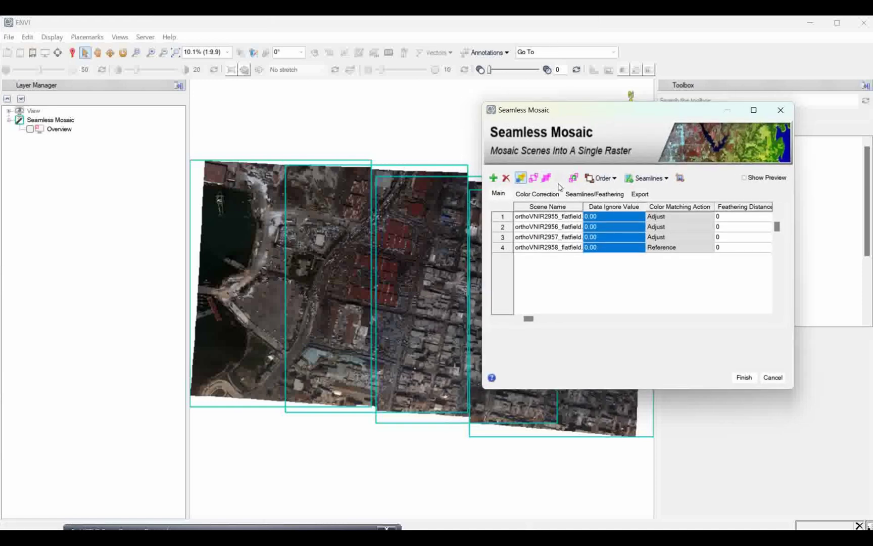
pyautogui.click(645, 183)
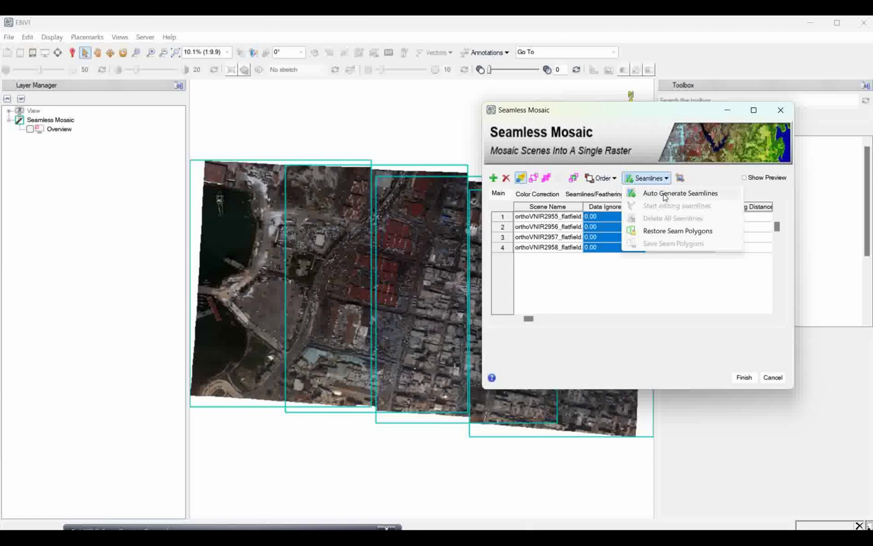
pyautogui.click(664, 197)
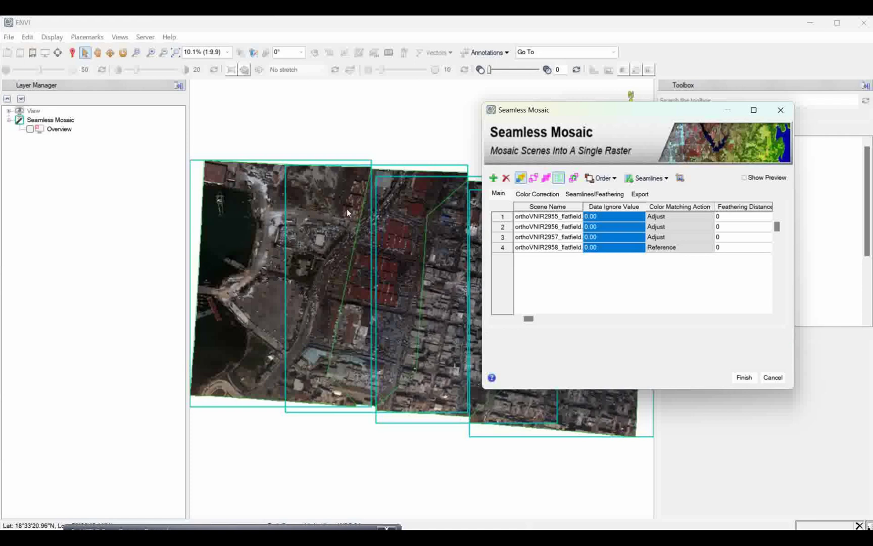
# Start editing the seamlines on the mosaic preview and display the scene footprint outlines.
pyautogui.click(647, 178)
pyautogui.click(649, 207)
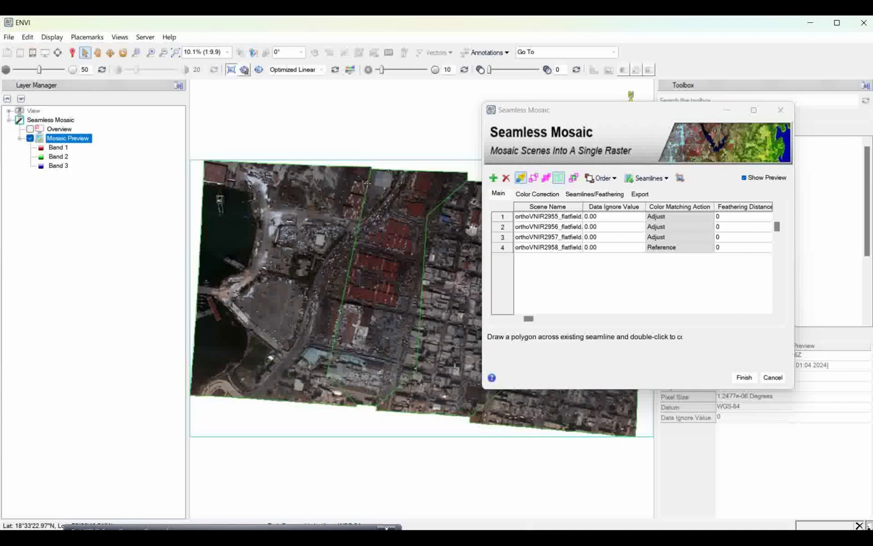
pyautogui.click(534, 179)
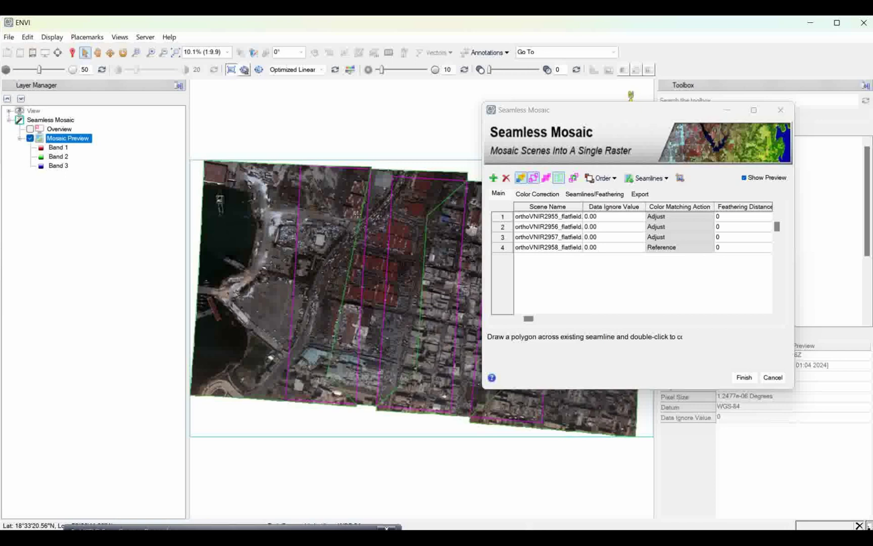
# Redraw the northern end of the seamline between the first two scenes by drawing a small polygon across it beside the container yard.
pyautogui.scroll(3, 355, 203)
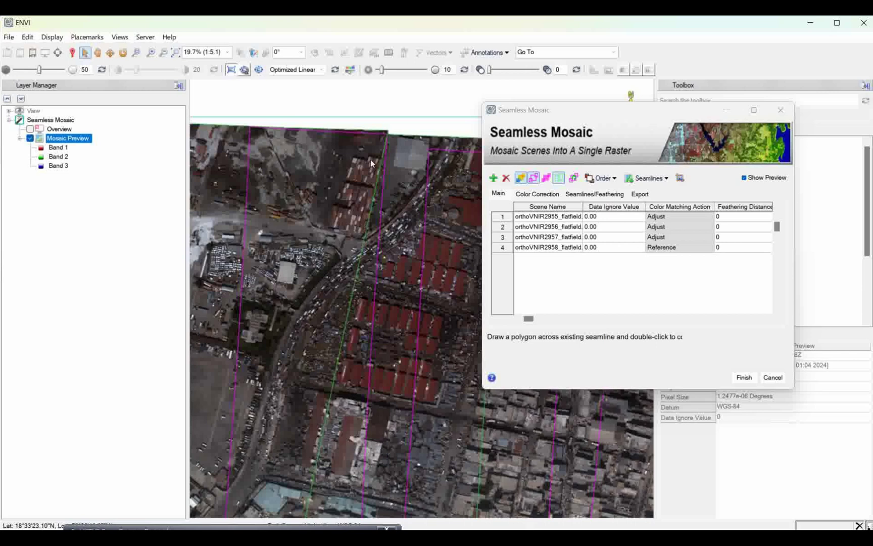
pyautogui.scroll(-2, 369, 164)
pyautogui.scroll(3, 377, 151)
pyautogui.scroll(2, 380, 145)
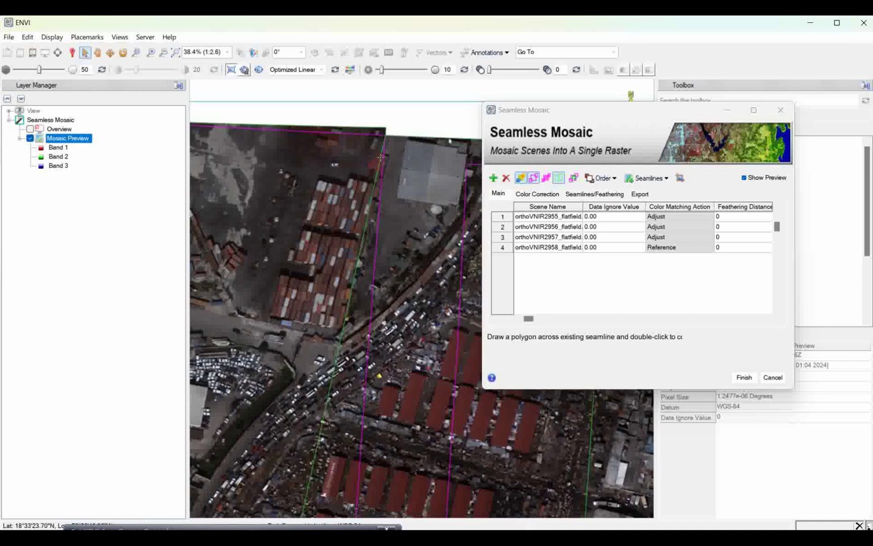
pyautogui.rightClick(383, 153)
pyautogui.click(405, 163)
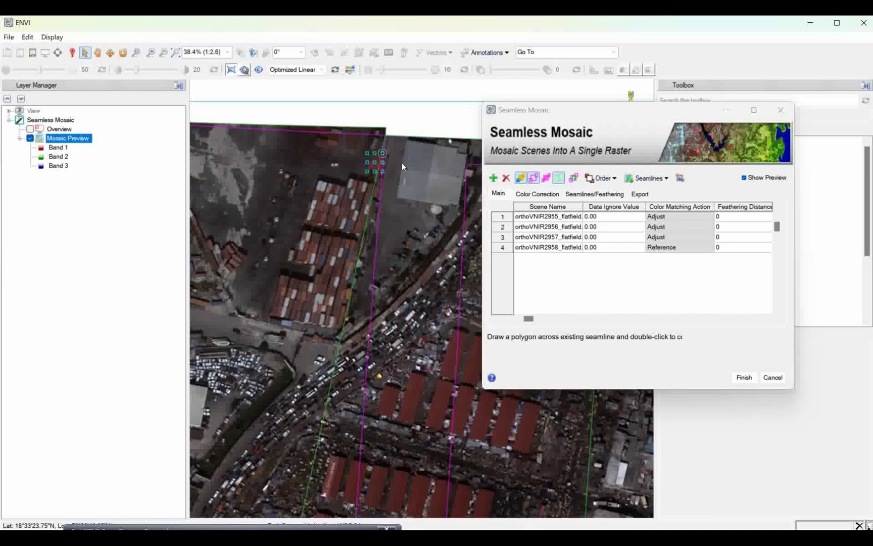
pyautogui.doubleClick(375, 171)
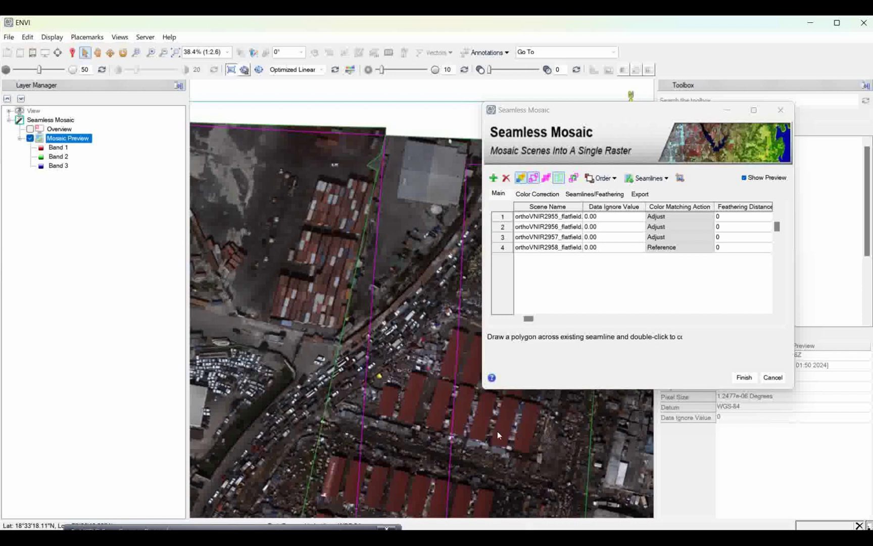
# Enable histogram matching for the mosaic, based on the overlap area only.
pyautogui.click(534, 194)
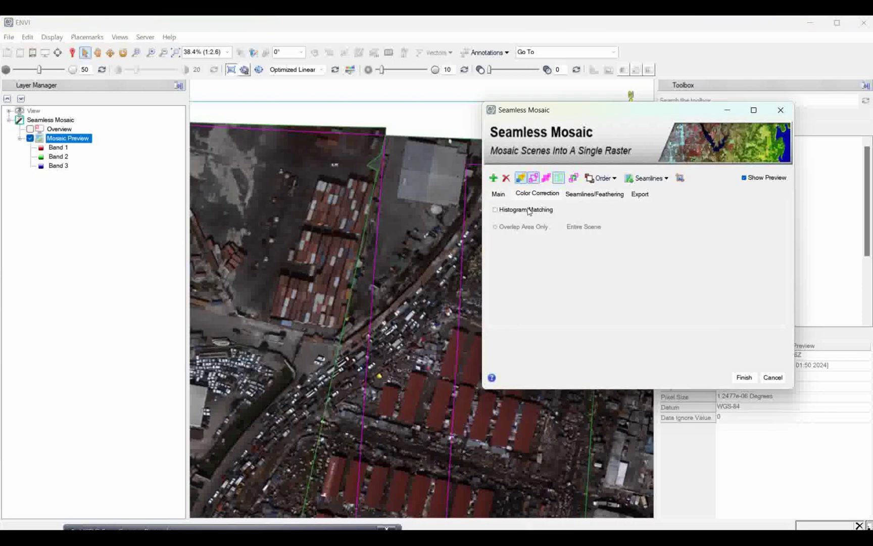
pyautogui.click(496, 211)
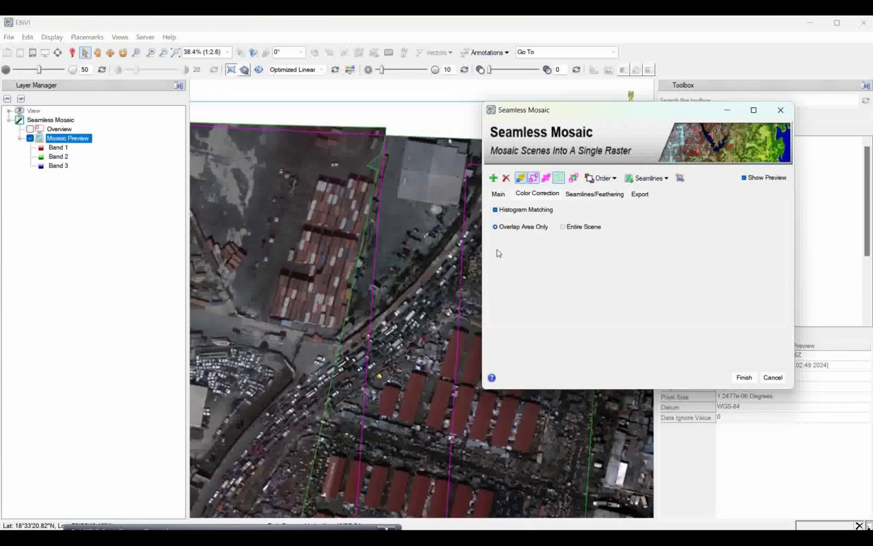
pyautogui.scroll(-2, 310, 277)
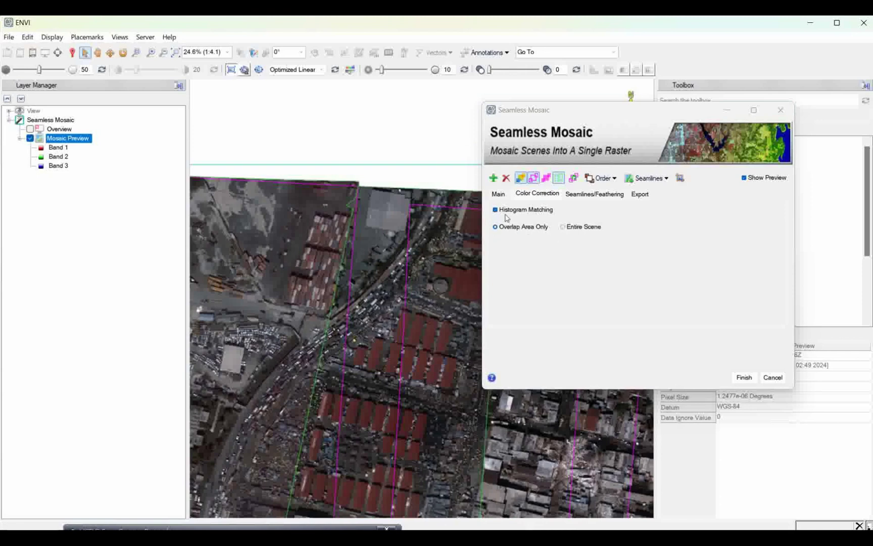
# Review the color matching actions of scenes orthoVNIR2957_flatfield and orthoVNIR2958_flatfield and the histogram matching options.
pyautogui.click(498, 195)
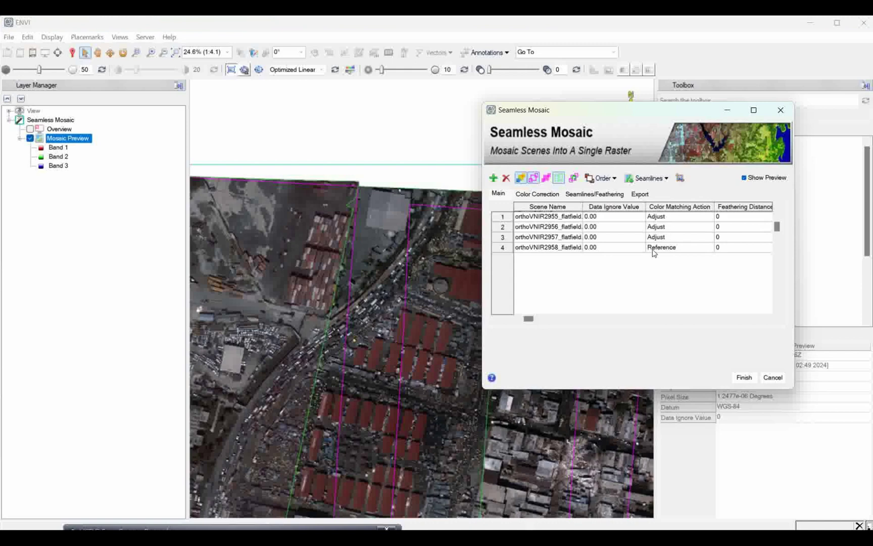
pyautogui.click(502, 237)
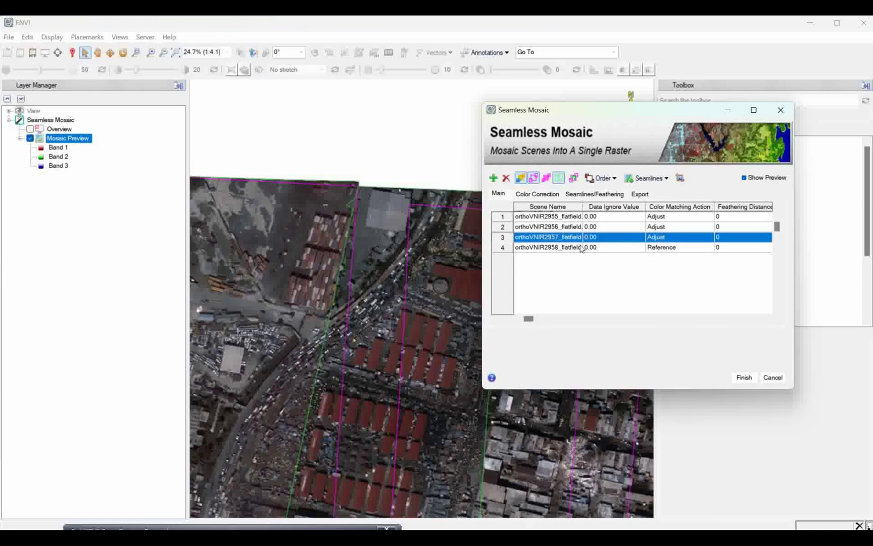
pyautogui.click(503, 248)
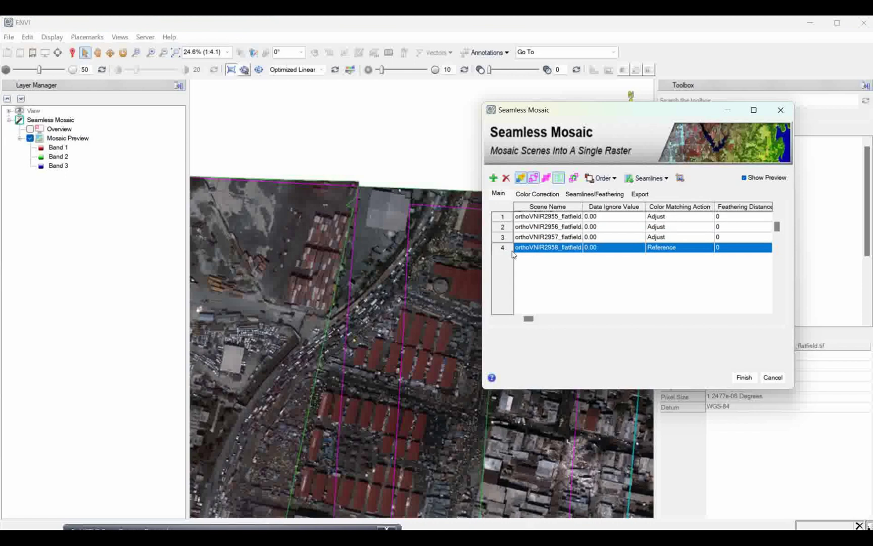
pyautogui.click(555, 196)
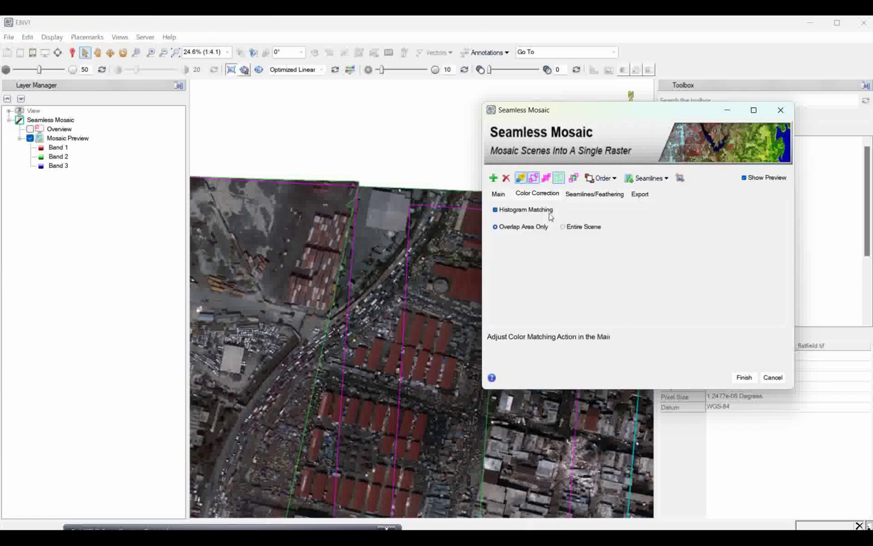
# Check the feathering method and set the feathering distance of all four scenes to 50 pixels.
pyautogui.click(500, 195)
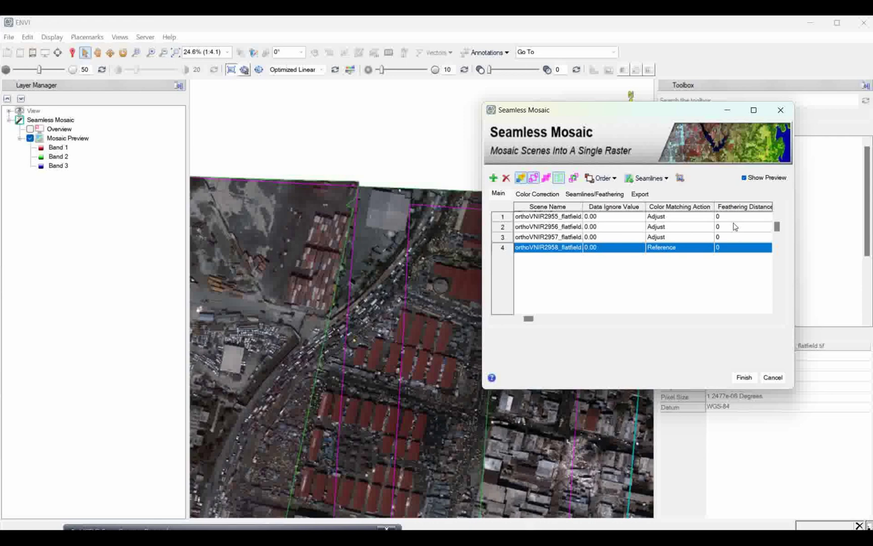
pyautogui.click(593, 194)
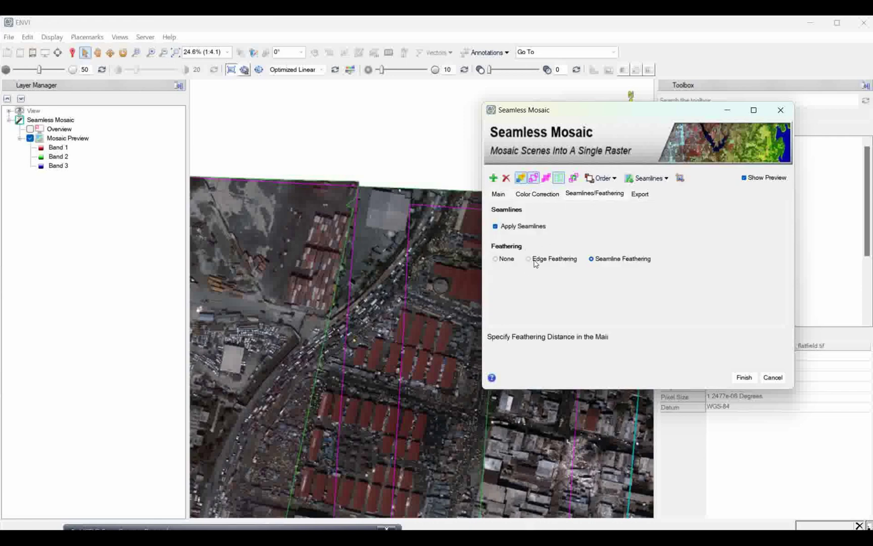
pyautogui.click(501, 195)
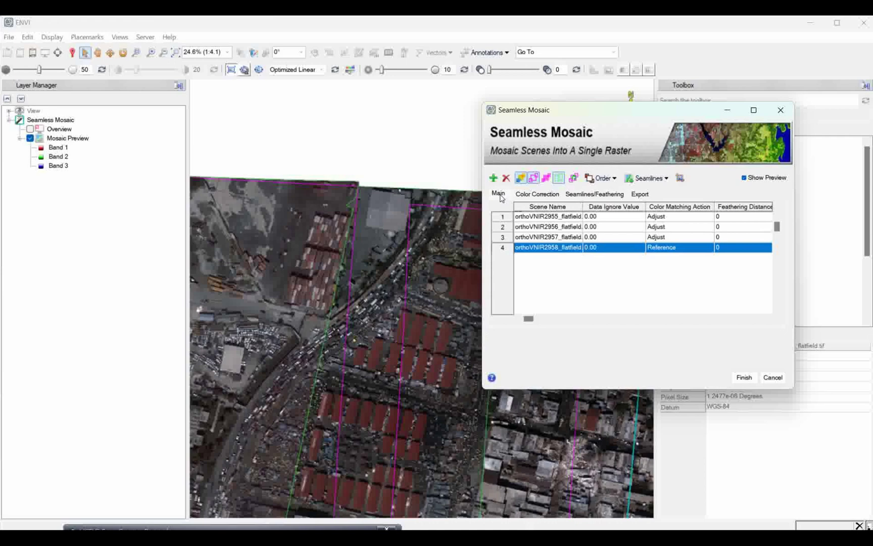
pyautogui.click(737, 207)
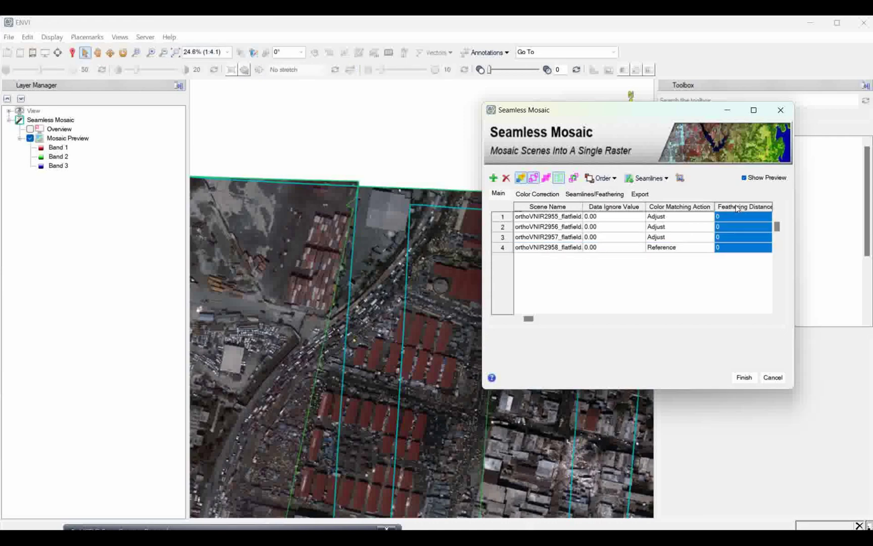
pyautogui.rightClick(737, 208)
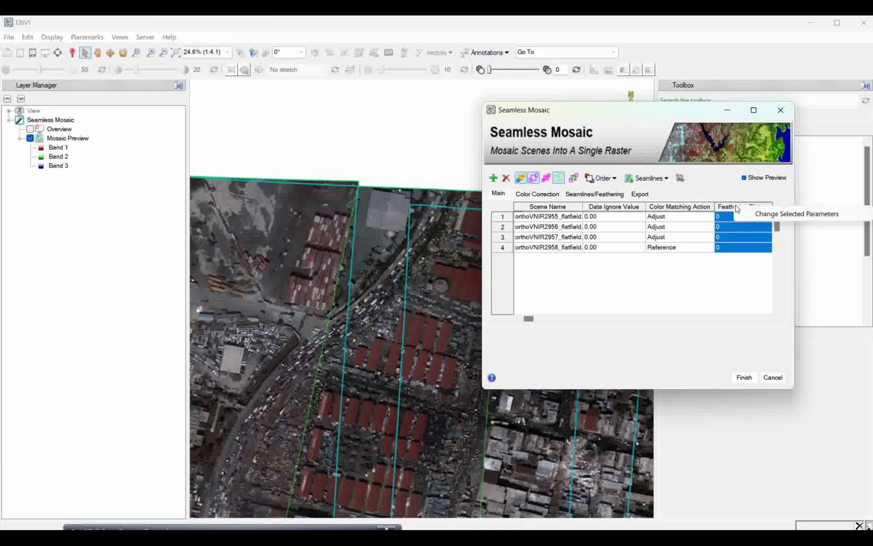
pyautogui.click(761, 212)
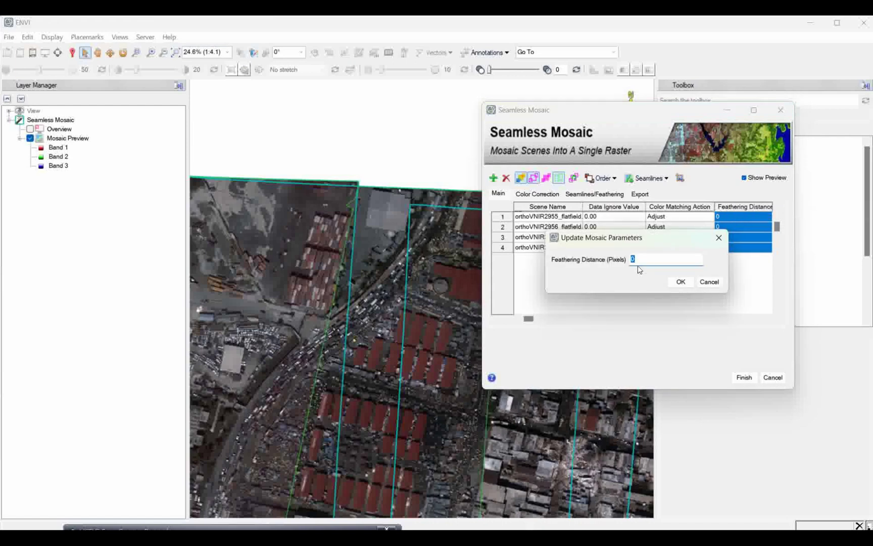
pyautogui.write('50')
pyautogui.click(682, 283)
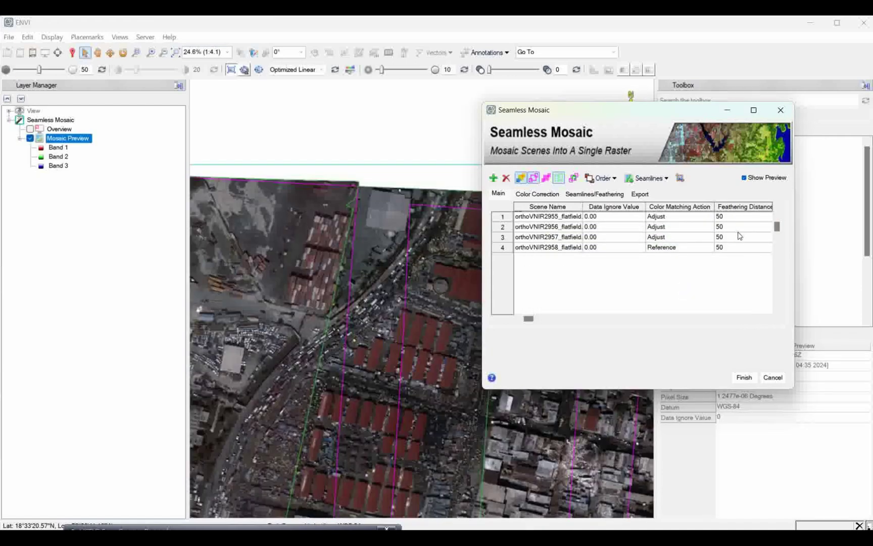
# Review the blended seamline in the preview along with the feathering, color correction and per-scene settings.
pyautogui.click(339, 299)
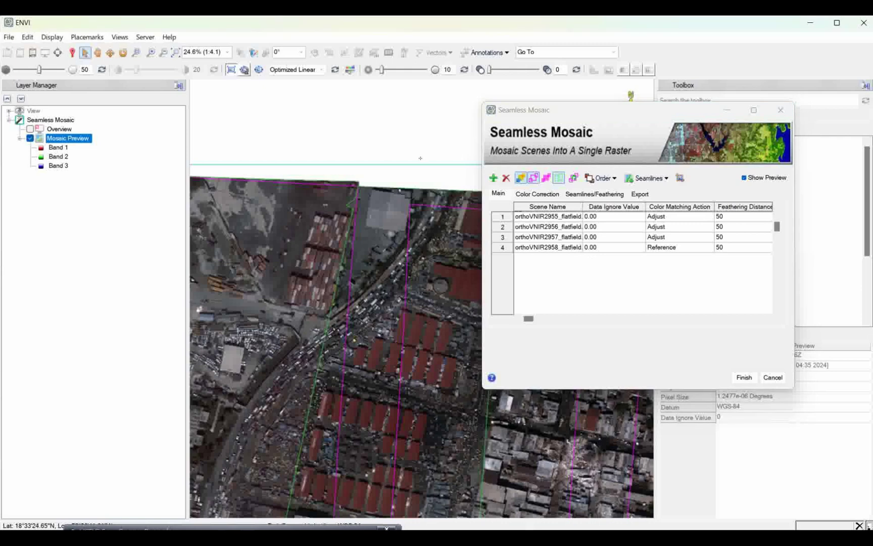
pyautogui.click(590, 197)
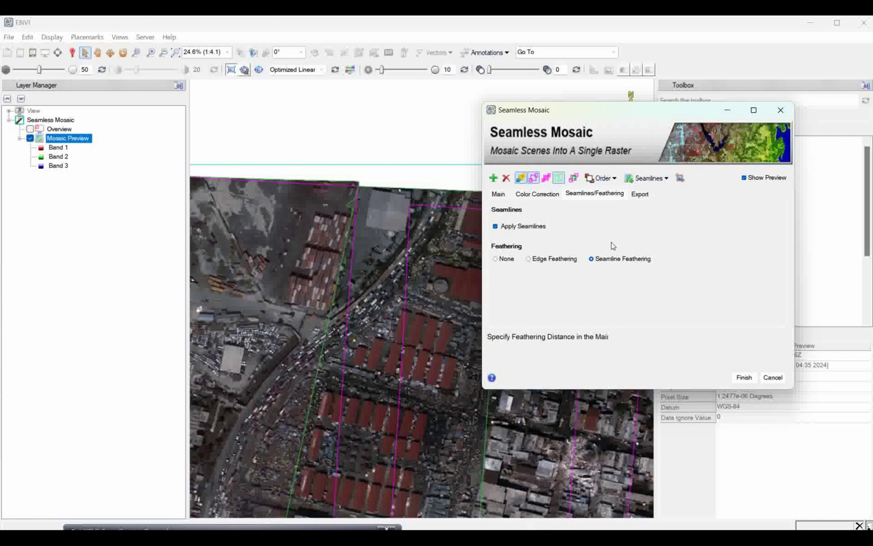
pyautogui.click(537, 194)
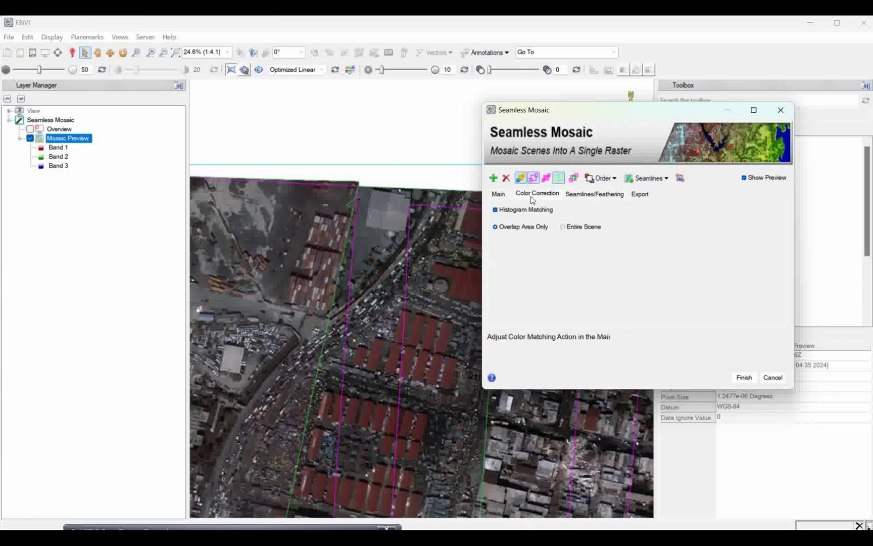
pyautogui.click(498, 194)
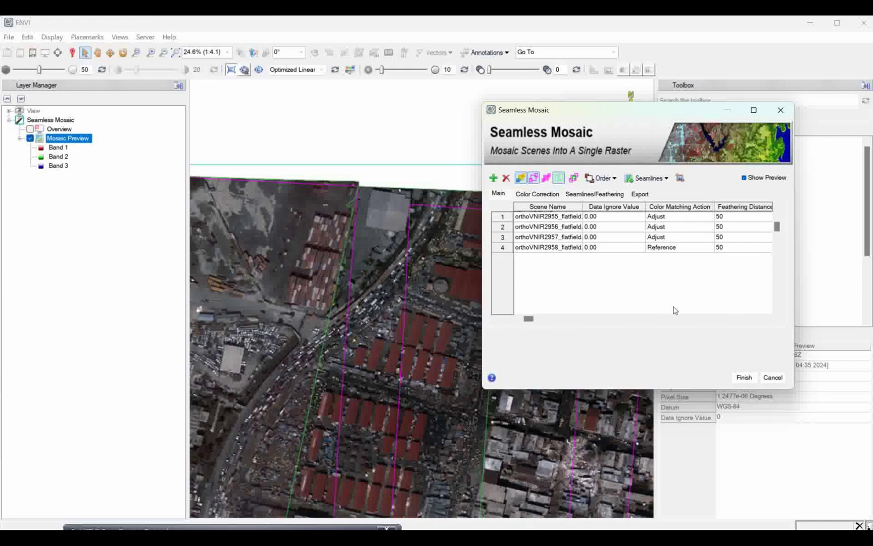
pyautogui.click(448, 333)
pyautogui.moveTo(528, 318)
pyautogui.mouseDown()
pyautogui.moveTo(593, 320)
pyautogui.moveTo(526, 322)
pyautogui.mouseUp()
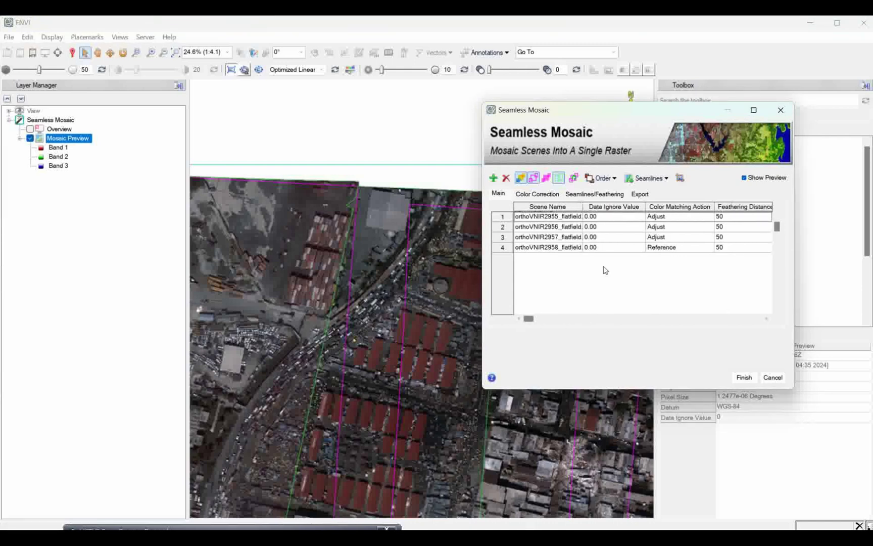
# Export the mosaic in ENVI format with Nearest Neighbor resampling and display of the result enabled.
pyautogui.click(580, 194)
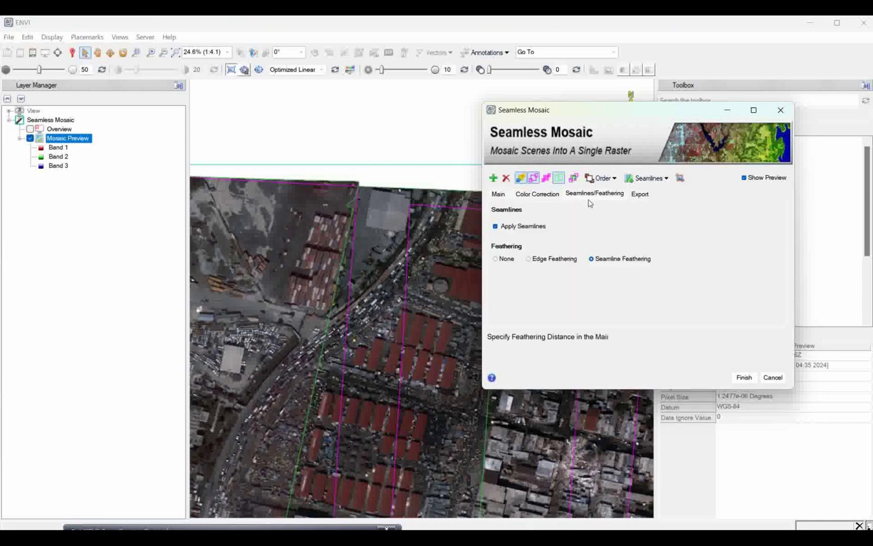
pyautogui.click(644, 196)
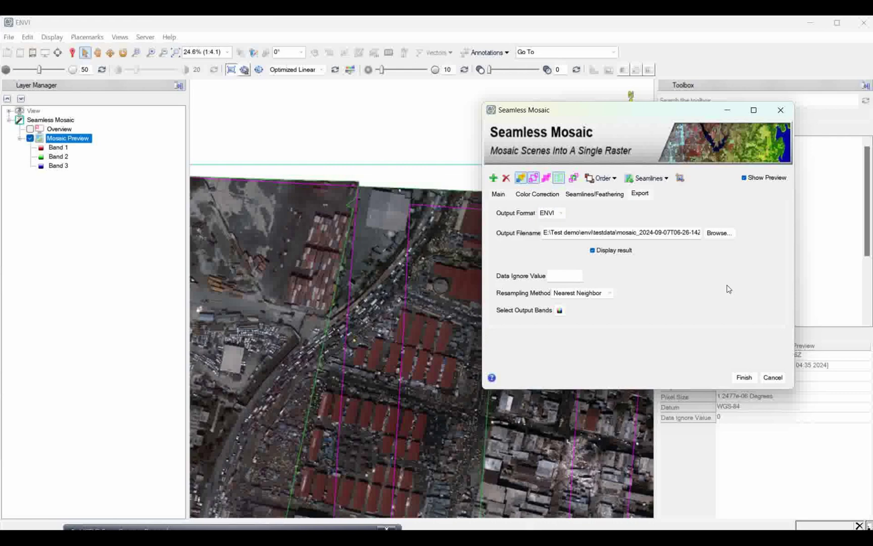
pyautogui.click(745, 379)
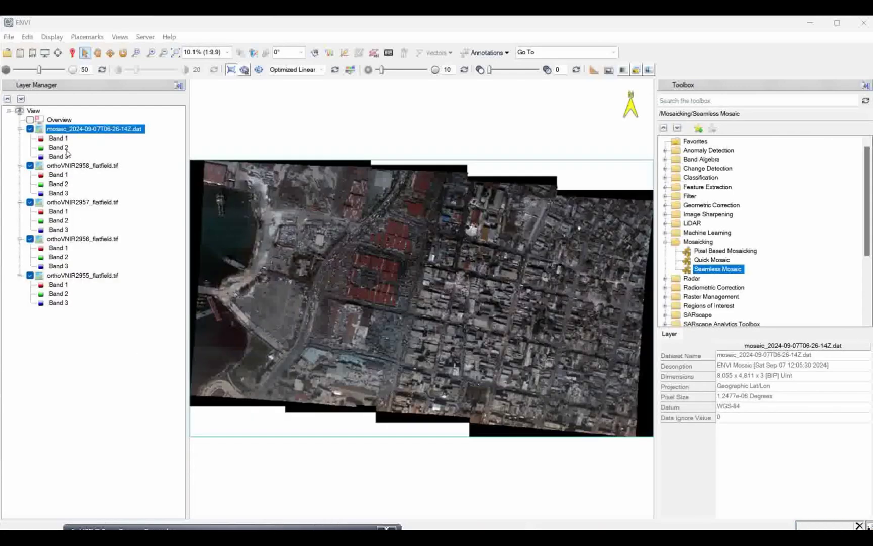
# Compare the exported mosaic with the original scenes by hiding and showing its layer, closing the cursor value read-out.
pyautogui.click(30, 130)
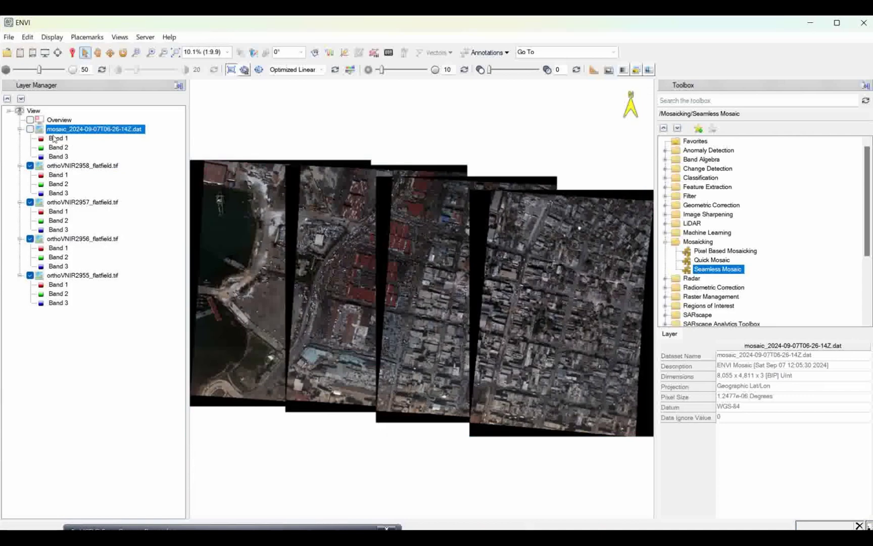
pyautogui.click(30, 130)
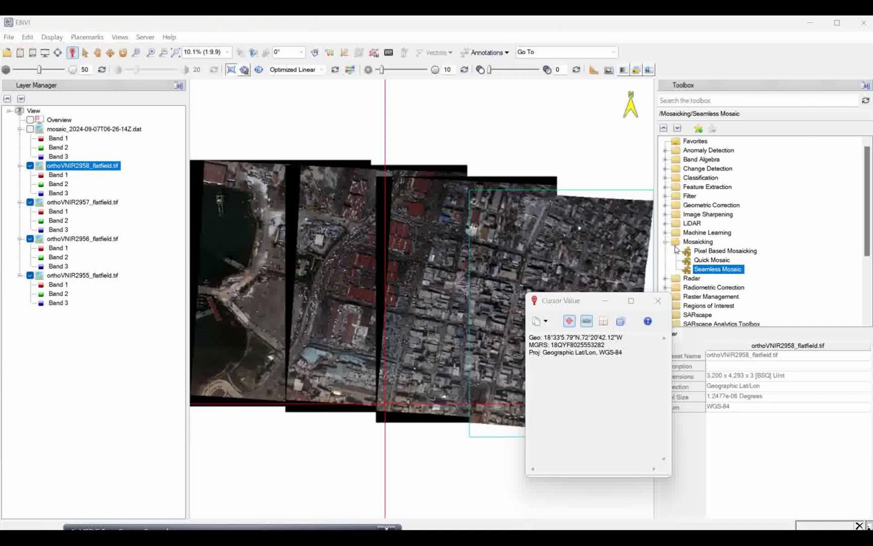
pyautogui.click(658, 303)
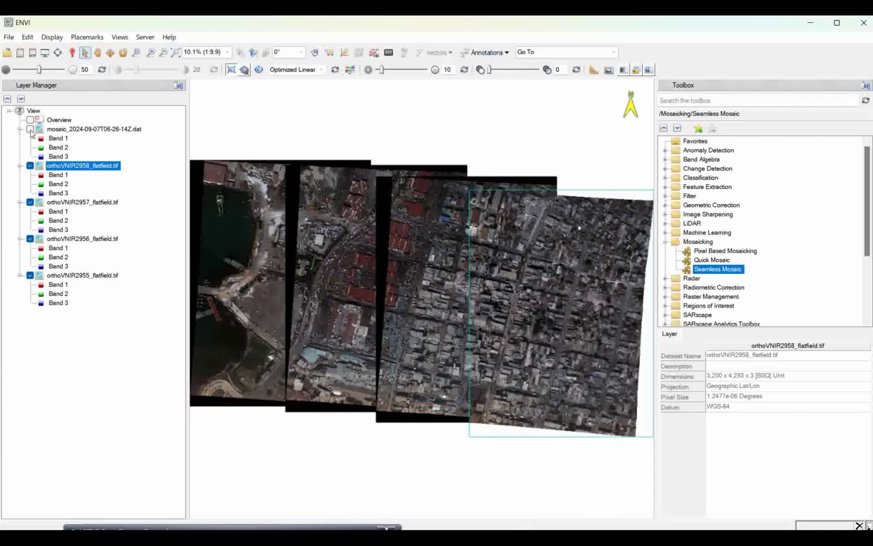
pyautogui.click(30, 130)
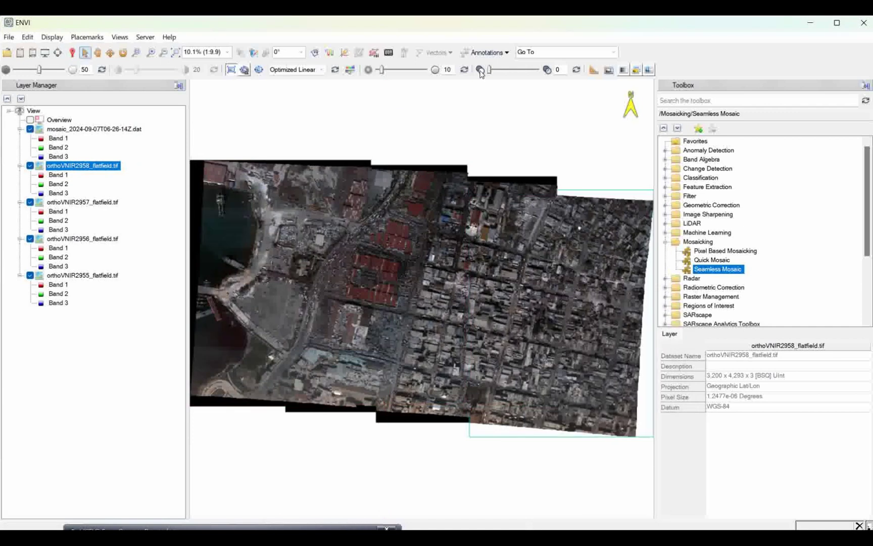
# Reset the orthoVNIR2958_flatfield.tif layer's transparency and try a View Swipe comparison of the mosaic and the original scenes, closing the swipe.
pyautogui.moveTo(493, 74)
pyautogui.mouseDown()
pyautogui.moveTo(500, 74)
pyautogui.moveTo(492, 75)
pyautogui.mouseUp()
pyautogui.click(576, 70)
pyautogui.click(647, 72)
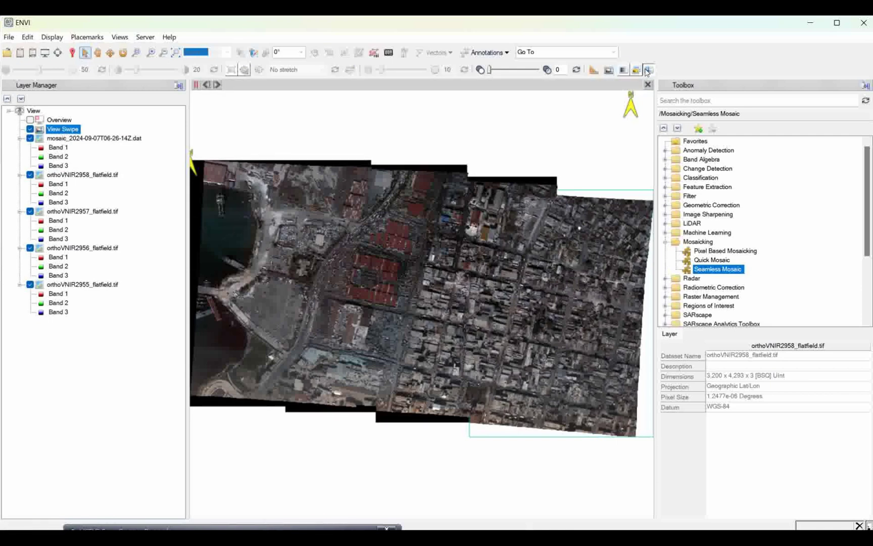
pyautogui.click(648, 85)
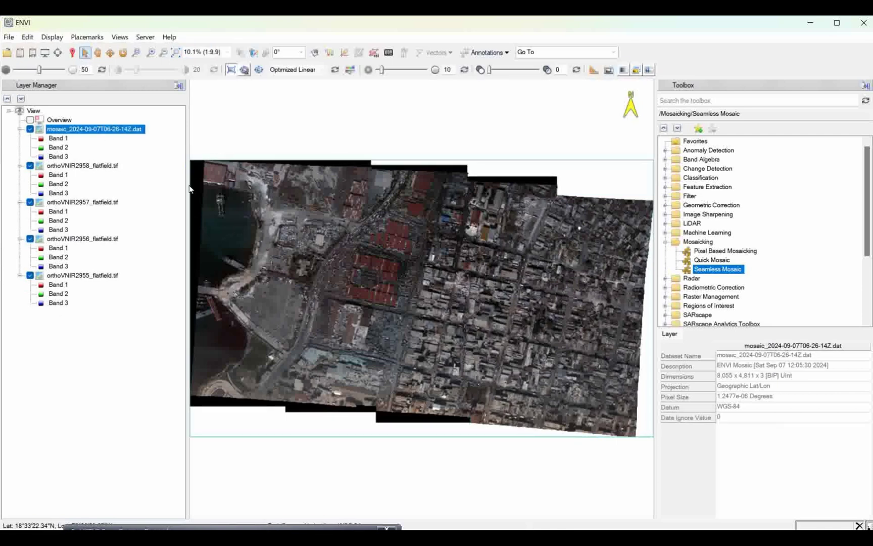
# Select the exported mosaic layer and try the View Swipe comparison again, turning the swipe off at the end.
pyautogui.click(69, 167)
pyautogui.click(78, 133)
pyautogui.click(649, 70)
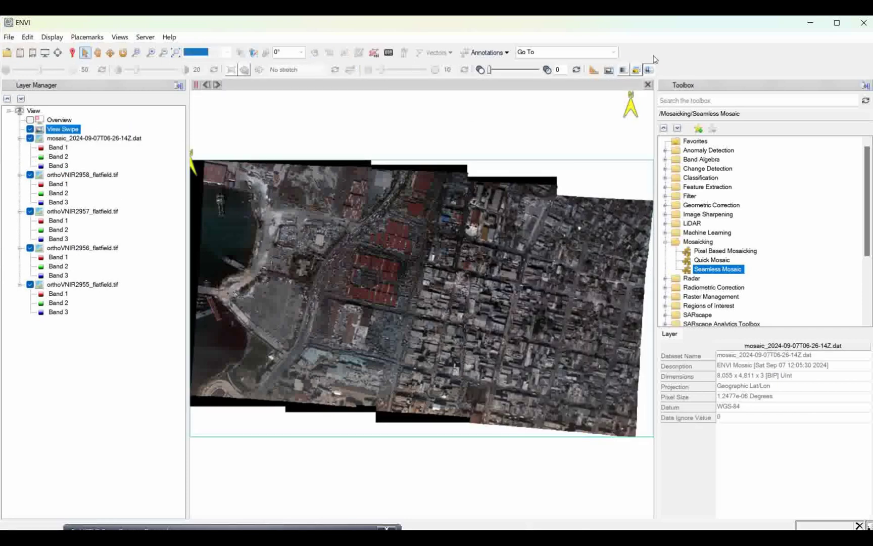
pyautogui.click(649, 70)
pyautogui.click(649, 70)
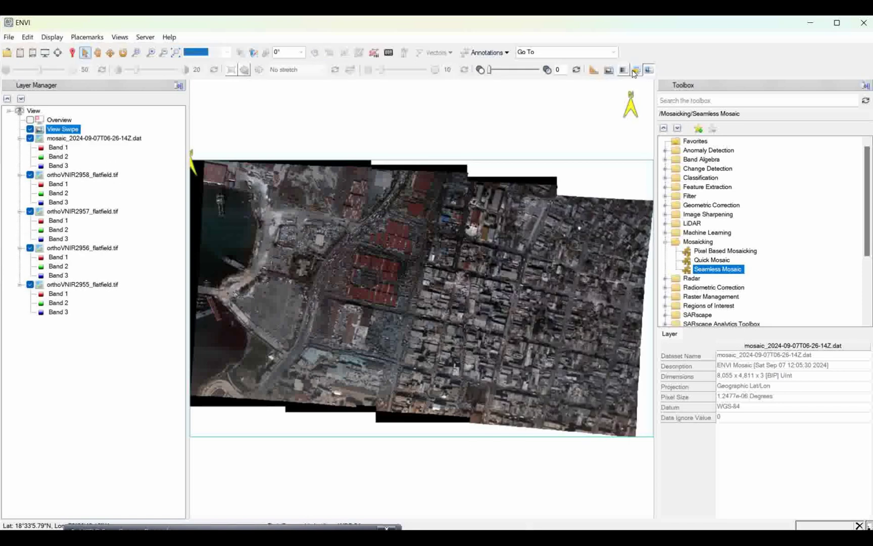
pyautogui.click(649, 70)
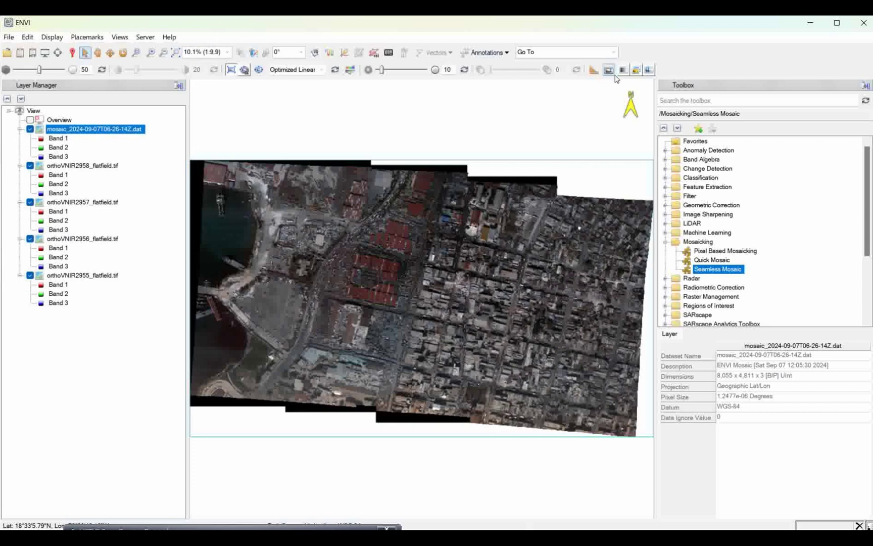
# Open a portal onto orthoVNIR2958_flatfield.tif over the mosaic, move it across the upper middle of the image, and close it.
pyautogui.click(610, 70)
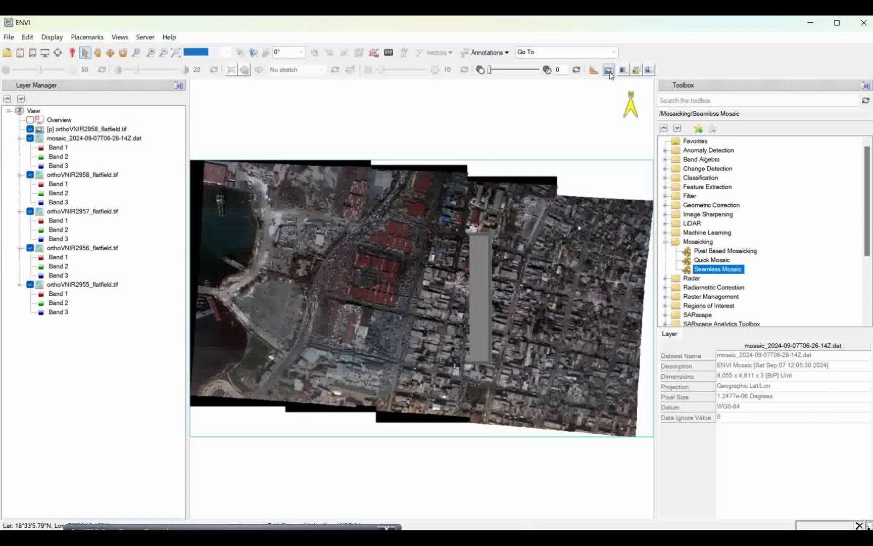
pyautogui.moveTo(435, 238); pyautogui.dragTo(463, 201)
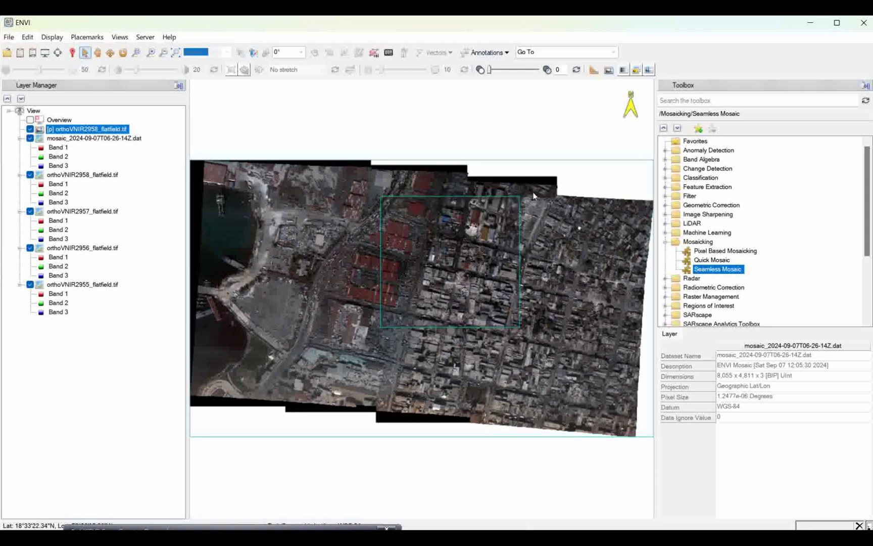
pyautogui.click(516, 202)
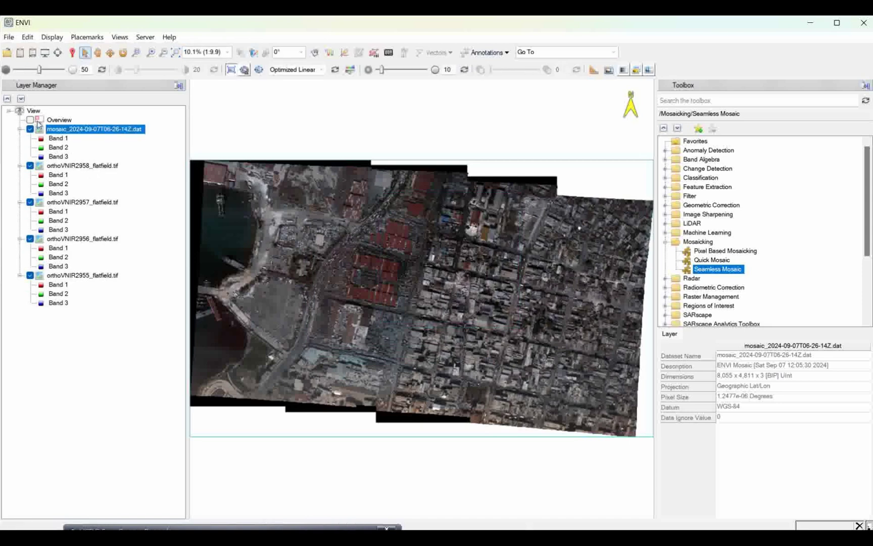
# Compare the mosaic with the four original scenes by repeatedly hiding and showing the mosaic layer, leaving it shown.
pyautogui.click(30, 130)
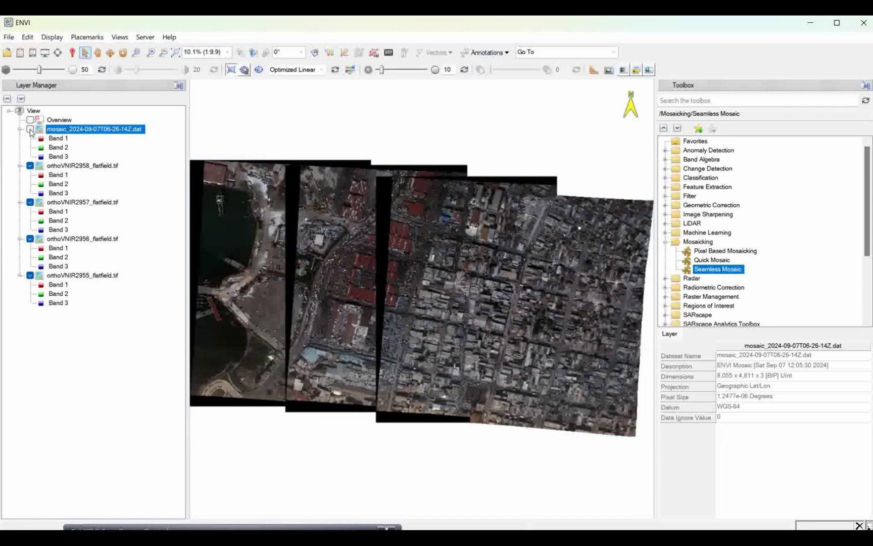
pyautogui.click(31, 130)
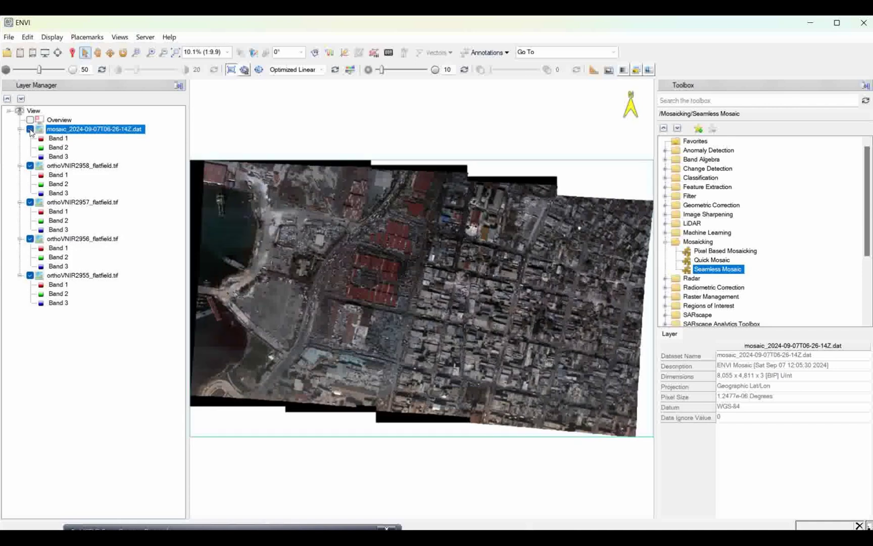
pyautogui.click(30, 130)
pyautogui.click(30, 130)
pyautogui.click(31, 130)
pyautogui.click(30, 129)
pyautogui.click(31, 130)
pyautogui.click(30, 130)
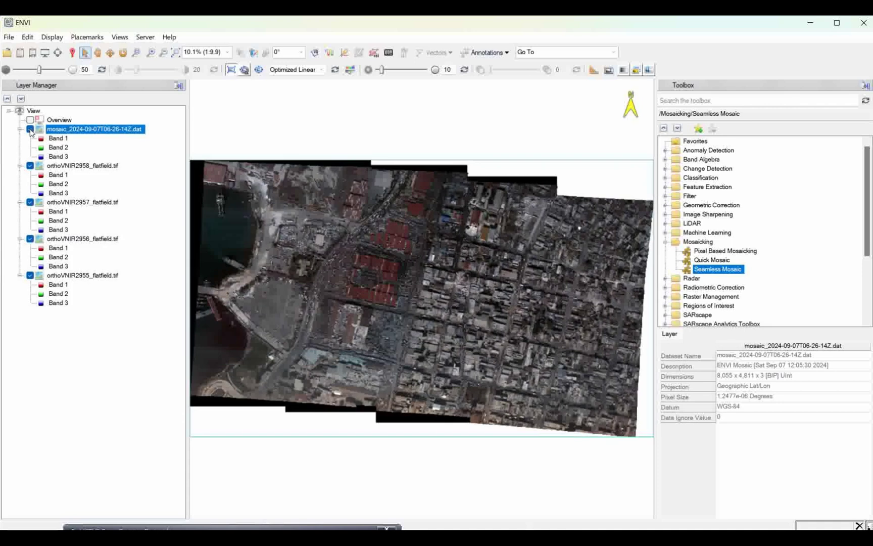